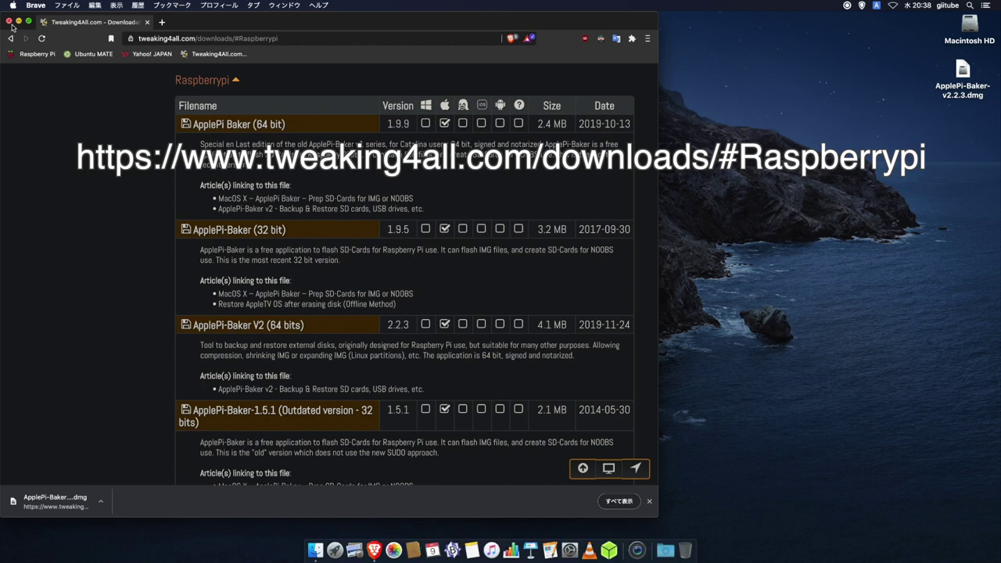
Close the Brave window now that ApplePi-Baker v2.2.3 has downloaded.
{"action": "left_click", "coordinate": [9, 22]}
Open the ApplePi-Baker disk image, copy ApplePiBaker into Applications, and select the installer items for trashing.
{"action": "left_click", "coordinate": [964, 72]}
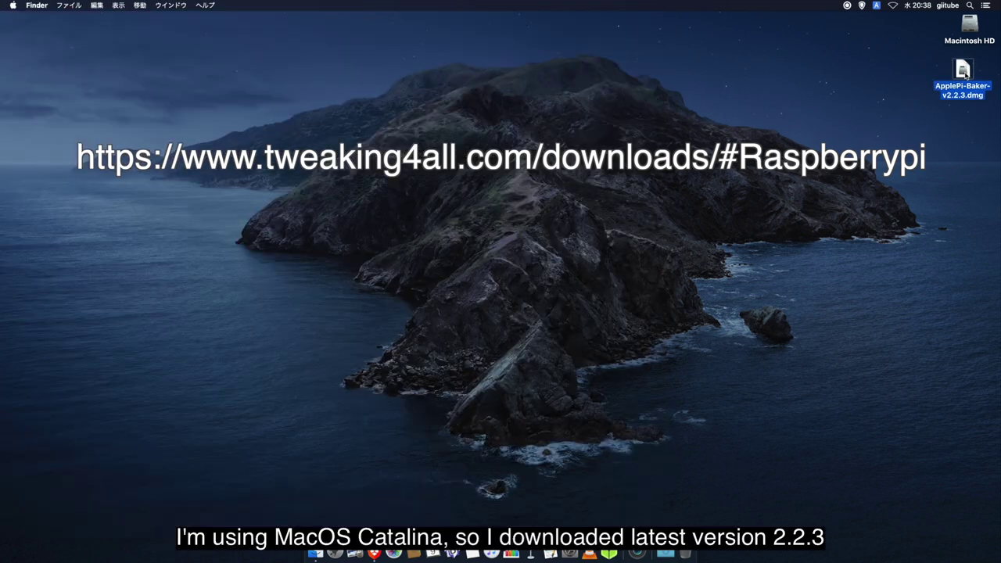
{"action": "double_click", "coordinate": [963, 72]}
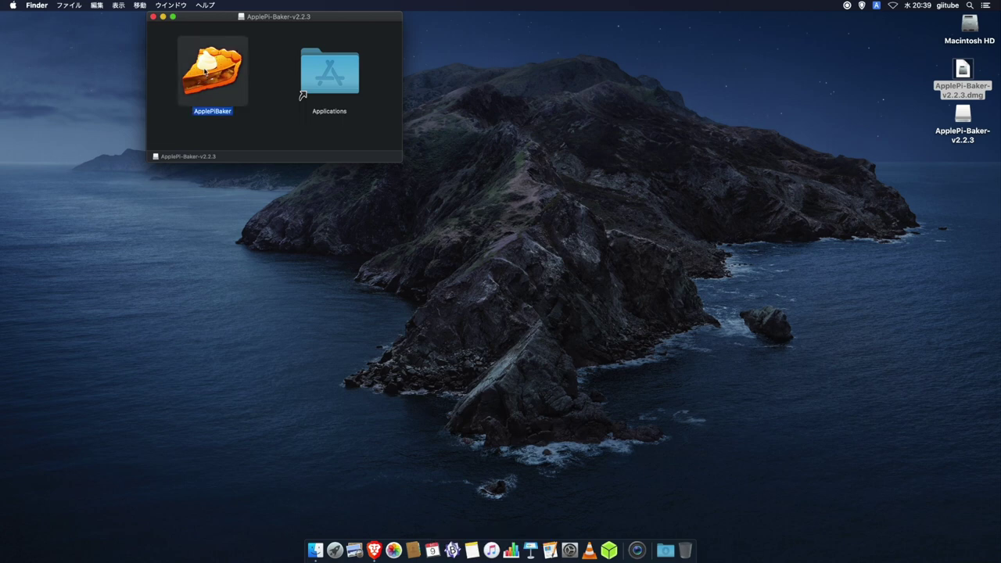
{"action": "left_click_drag", "start_coordinate": [206, 78], "coordinate": [327, 72]}
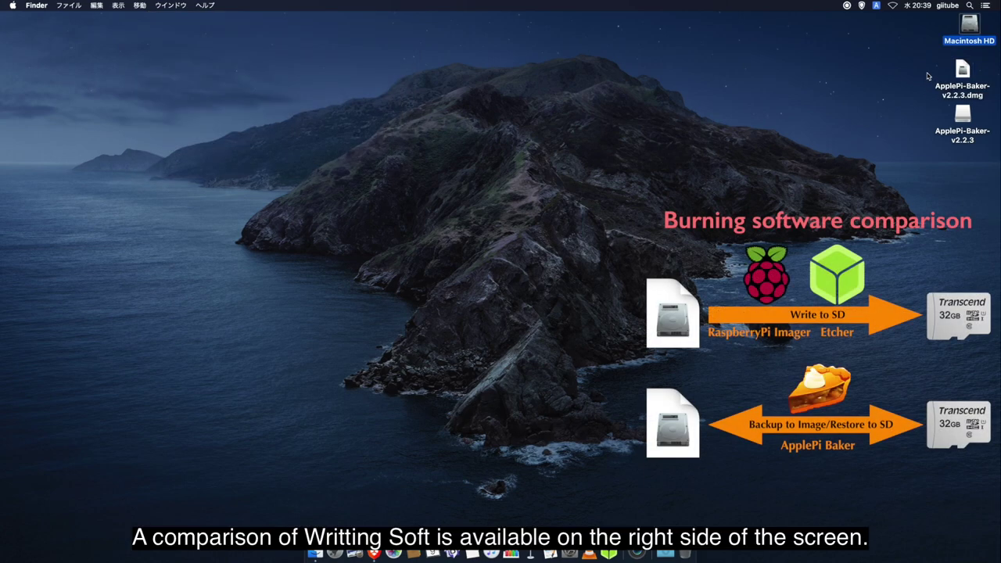
{"action": "left_click_drag", "start_coordinate": [927, 76], "coordinate": [686, 554]}
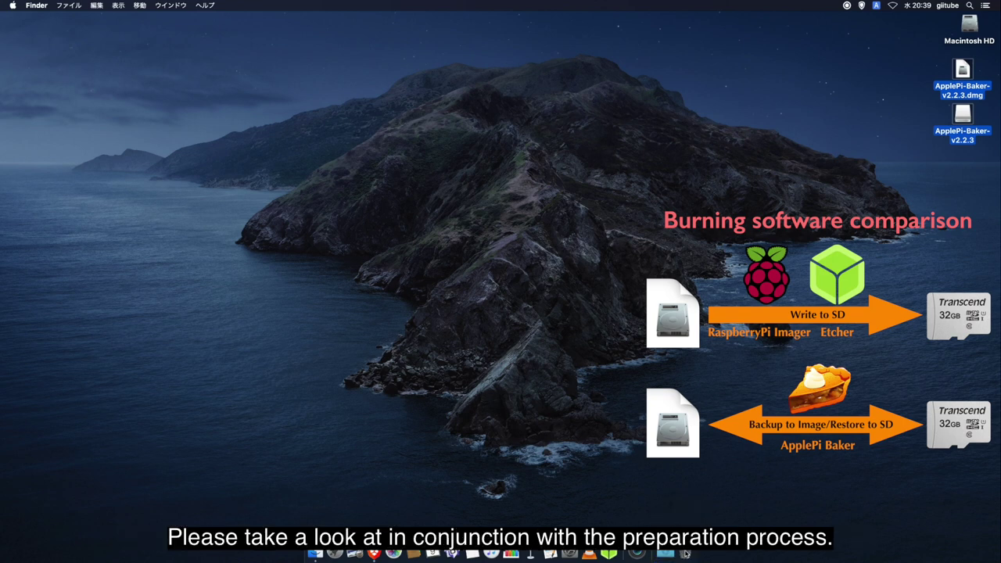
Pin ApplePiBaker to the Dock from the Applications folder and launch it.
{"action": "double_click", "coordinate": [970, 30]}
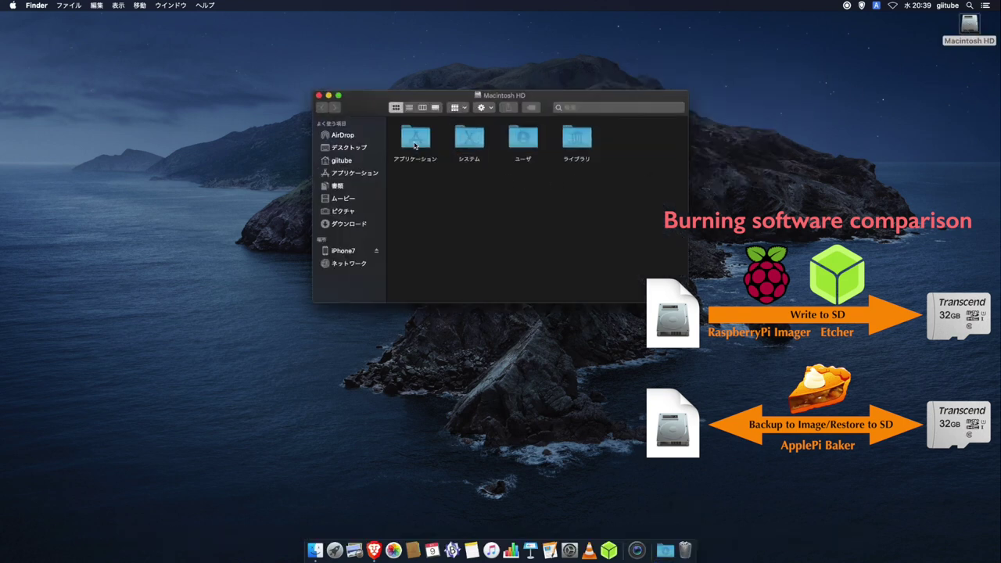
{"action": "double_click", "coordinate": [415, 141]}
{"action": "left_click_drag", "start_coordinate": [477, 177], "coordinate": [599, 552]}
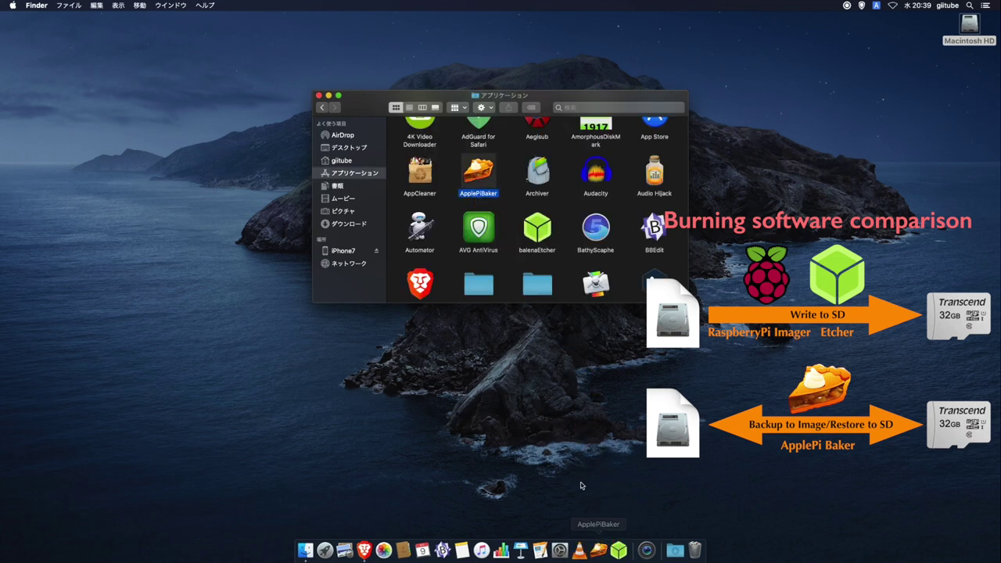
{"action": "left_click", "coordinate": [320, 95]}
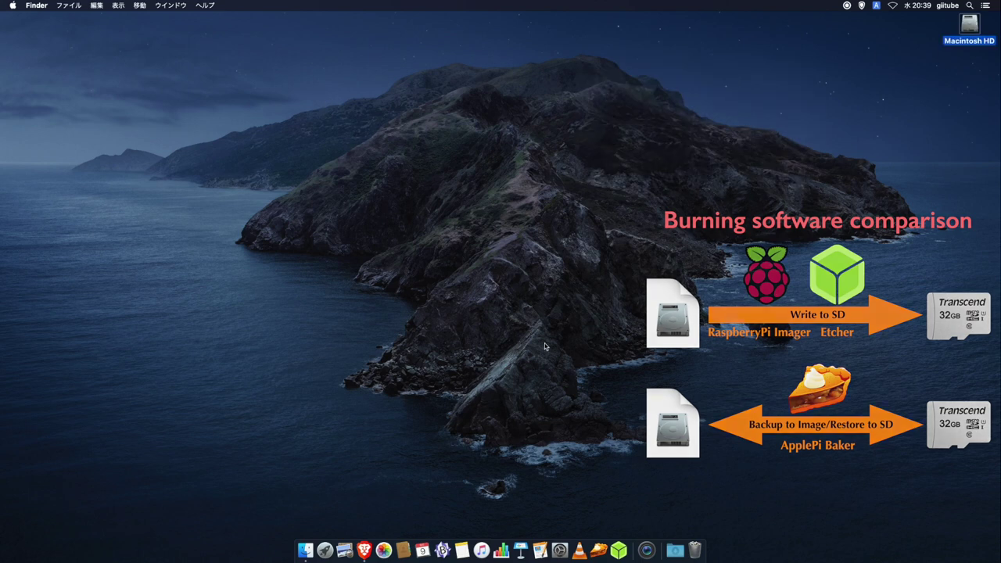
{"action": "left_click", "coordinate": [599, 552]}
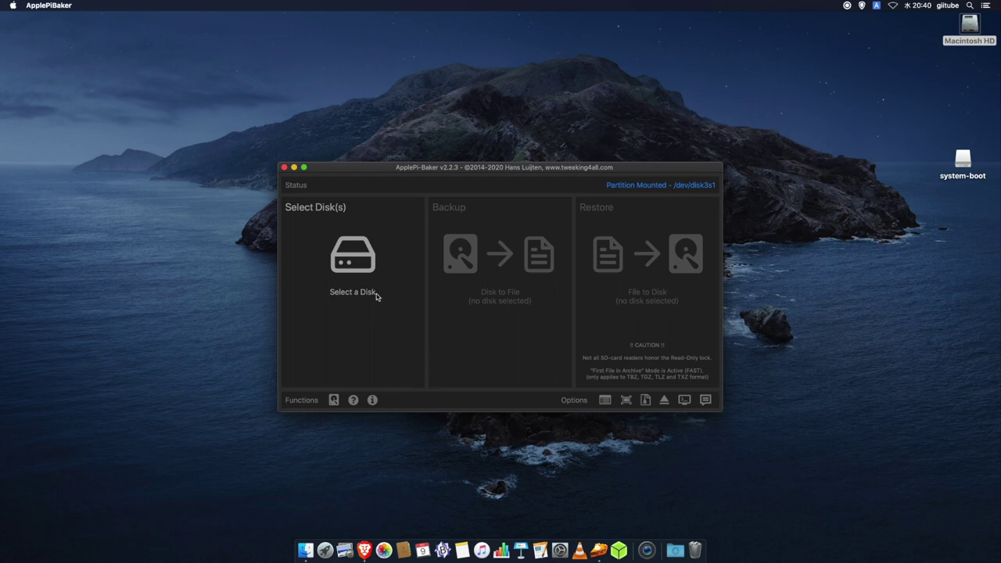
Back up the 30 GB card /dev/disk3 as IMG file backup202009 to the Desktop.
{"action": "left_click", "coordinate": [363, 276]}
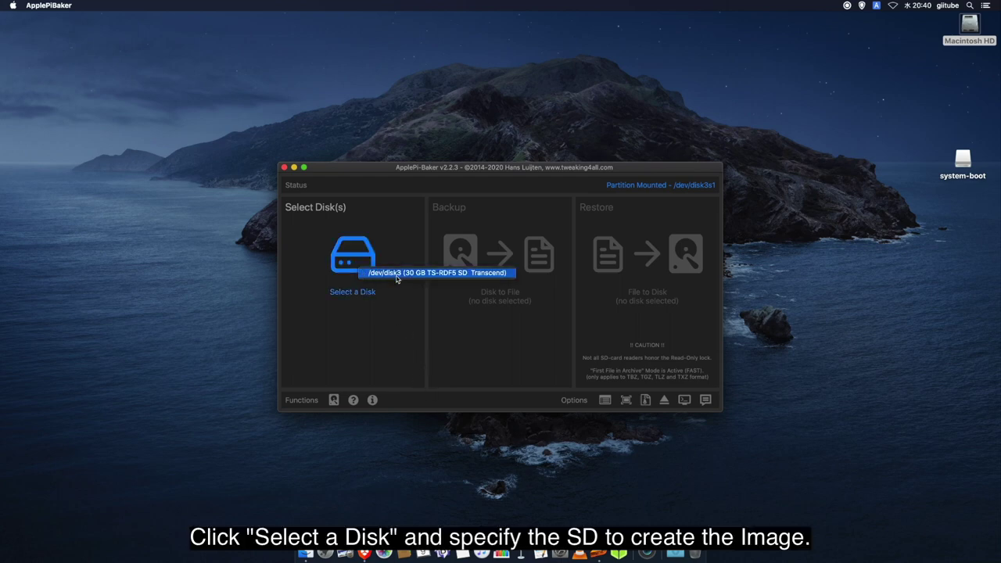
{"action": "left_click", "coordinate": [397, 277]}
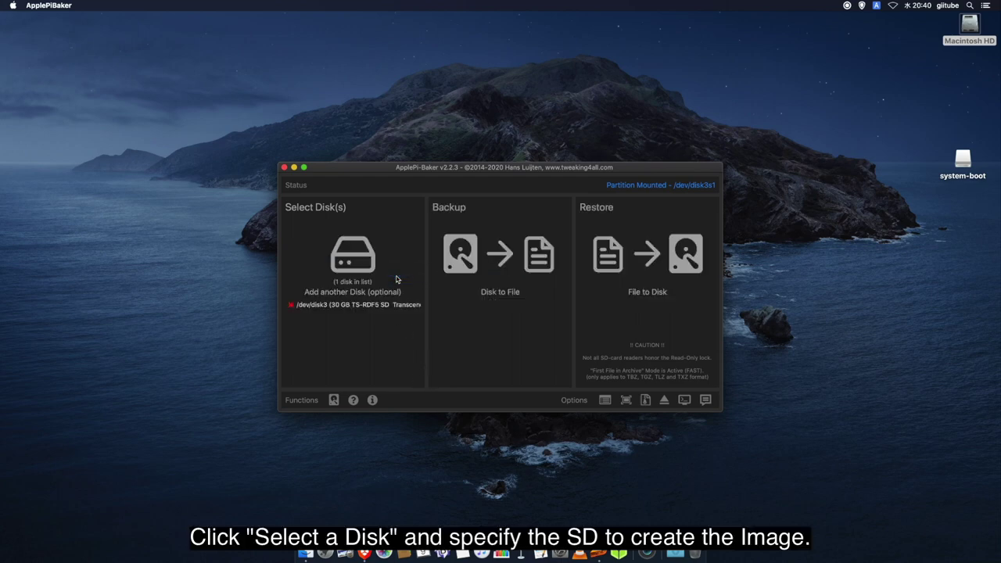
{"action": "left_click", "coordinate": [467, 258]}
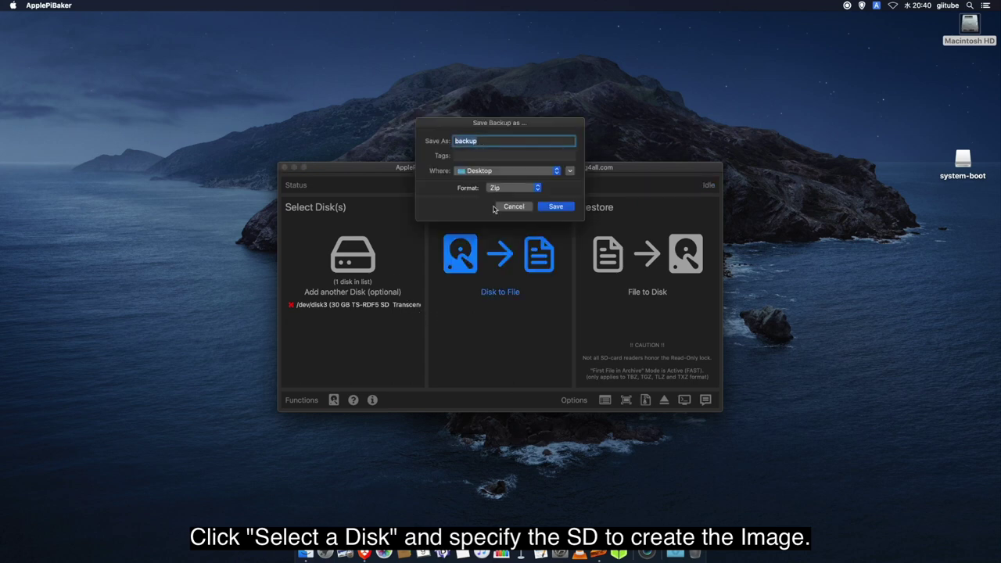
{"action": "left_click", "coordinate": [504, 188]}
{"action": "left_click", "coordinate": [505, 147]}
{"action": "left_click", "coordinate": [493, 143]}
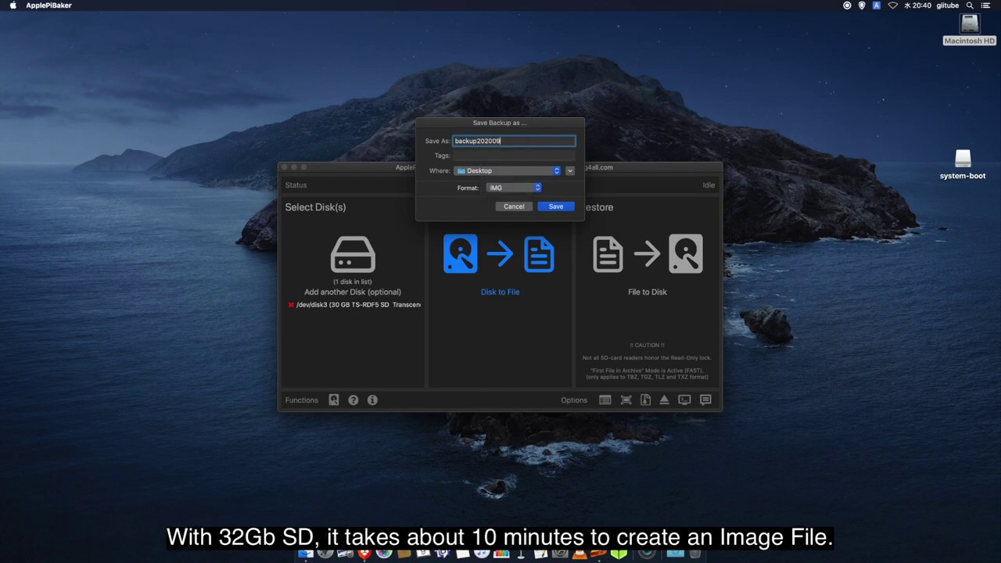
{"action": "left_click", "coordinate": [554, 210]}
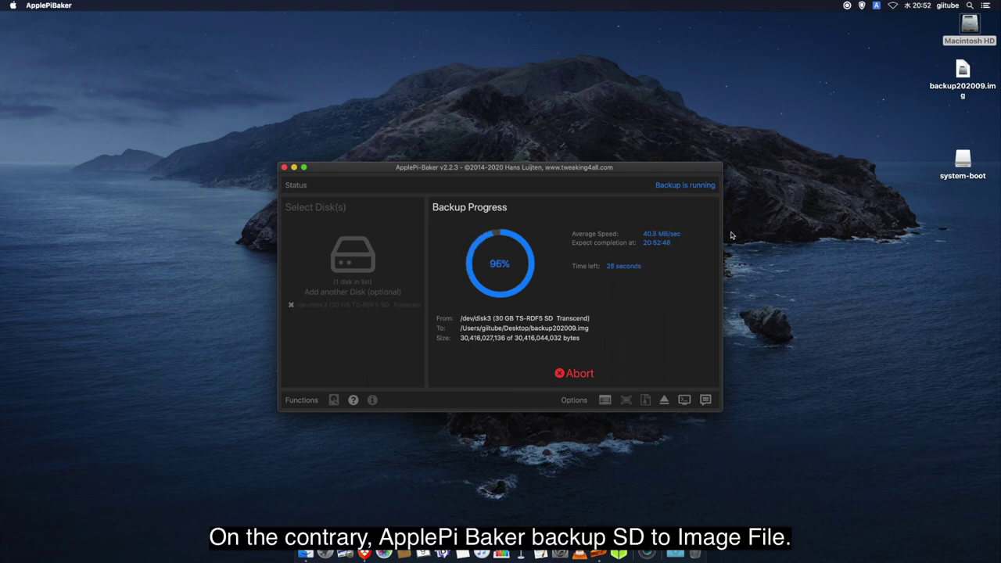
{"action": "left_click_drag", "start_coordinate": [962, 86], "coordinate": [831, 264]}
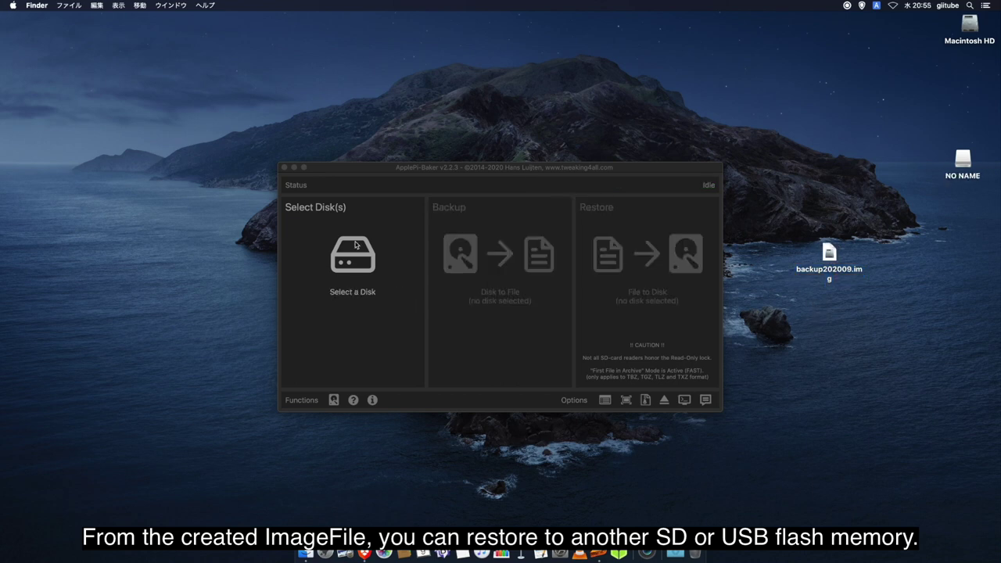
Start restoring backup202009.img to /dev/disk3, then abort the restore and quit ApplePi-Baker.
{"action": "left_click", "coordinate": [356, 249]}
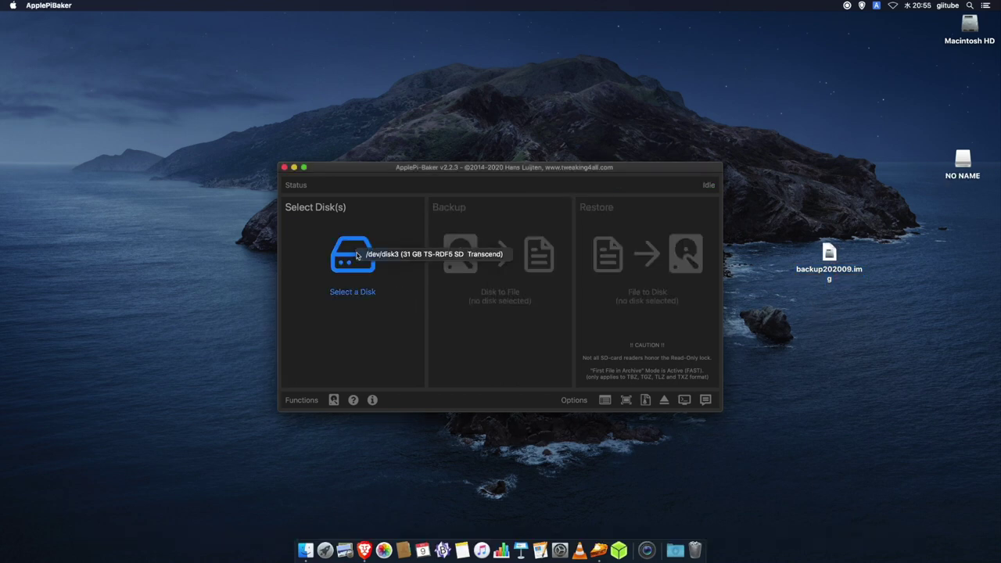
{"action": "left_click", "coordinate": [377, 255]}
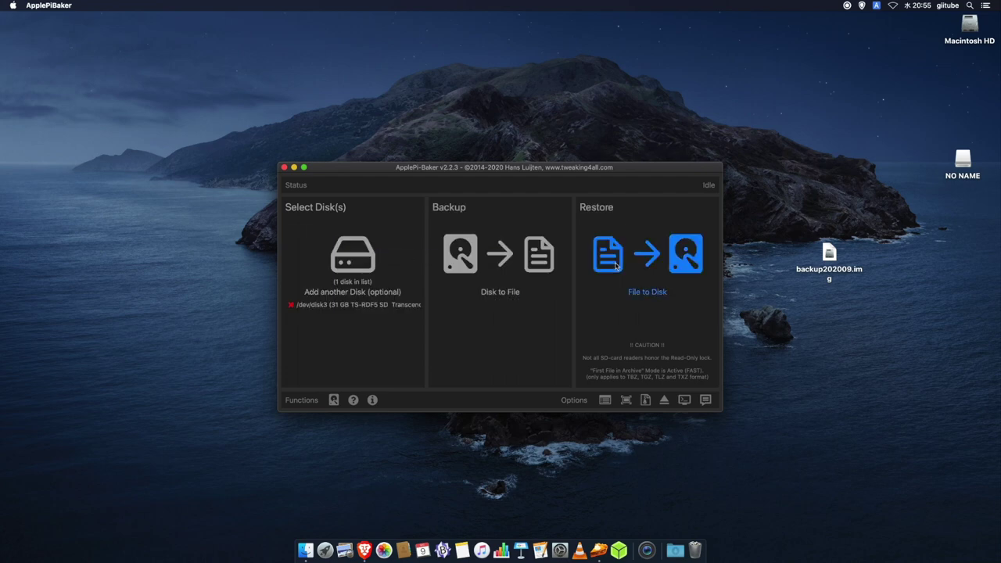
{"action": "left_click", "coordinate": [615, 267]}
{"action": "left_click", "coordinate": [445, 114]}
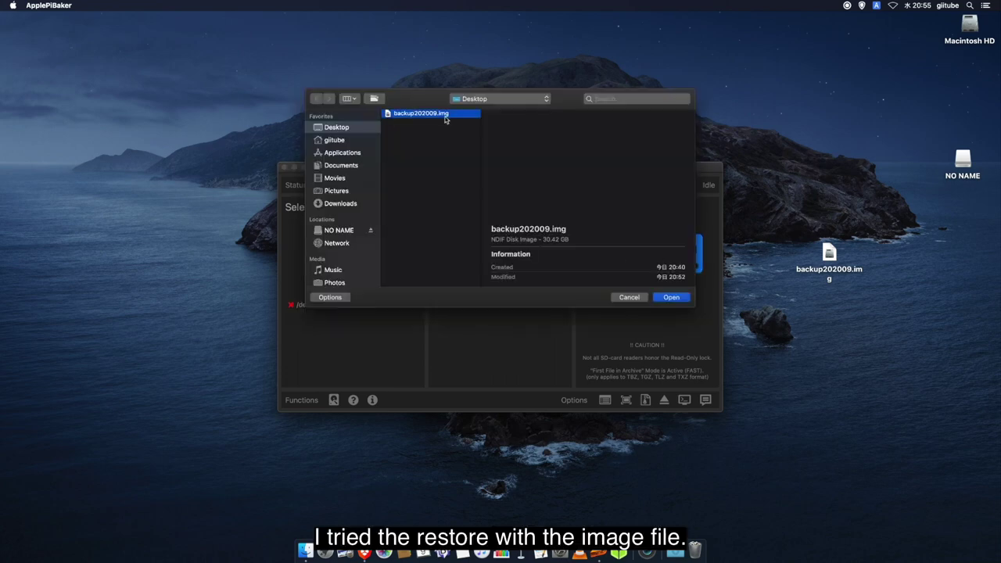
{"action": "left_click", "coordinate": [674, 303]}
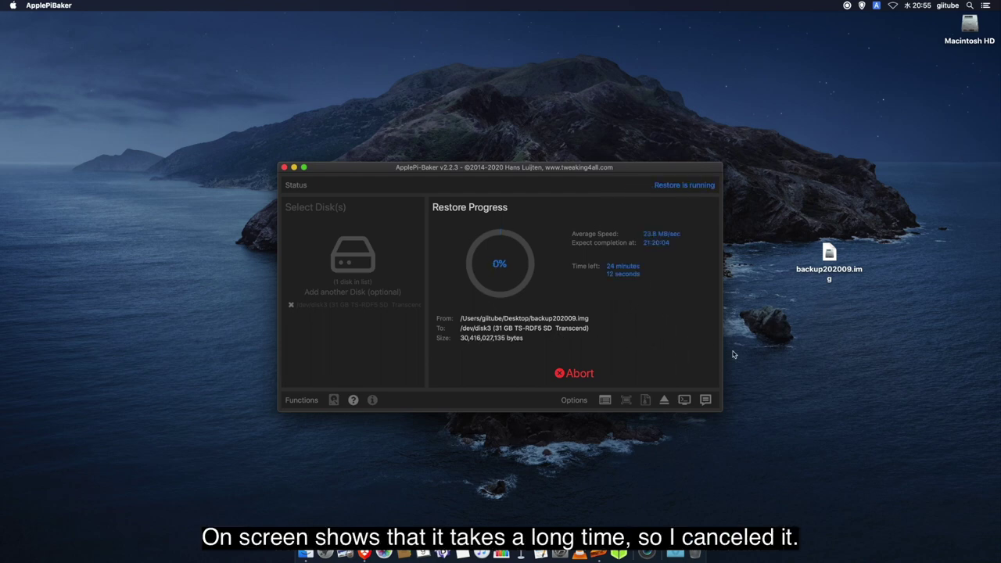
{"action": "left_click", "coordinate": [580, 374]}
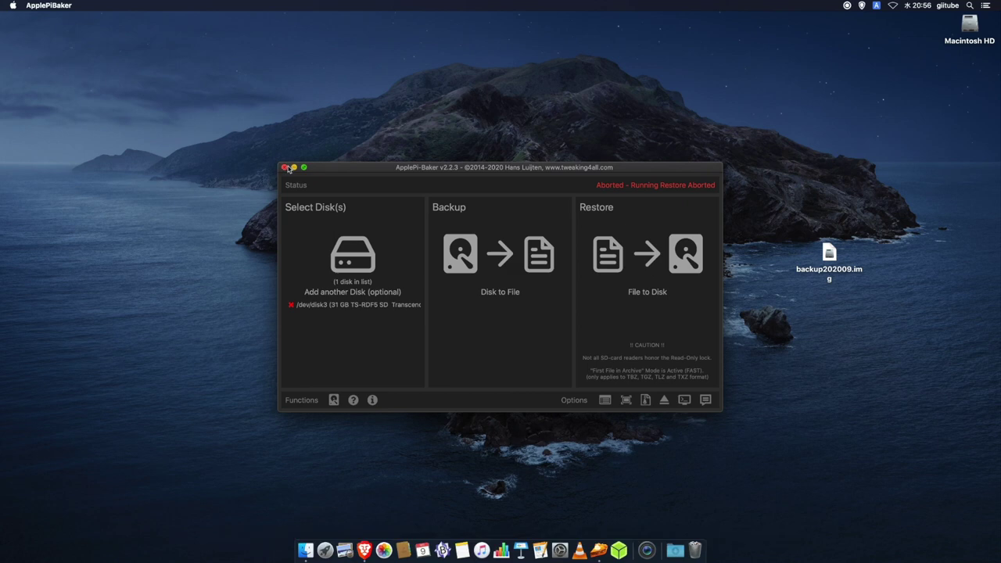
{"action": "left_click", "coordinate": [285, 168]}
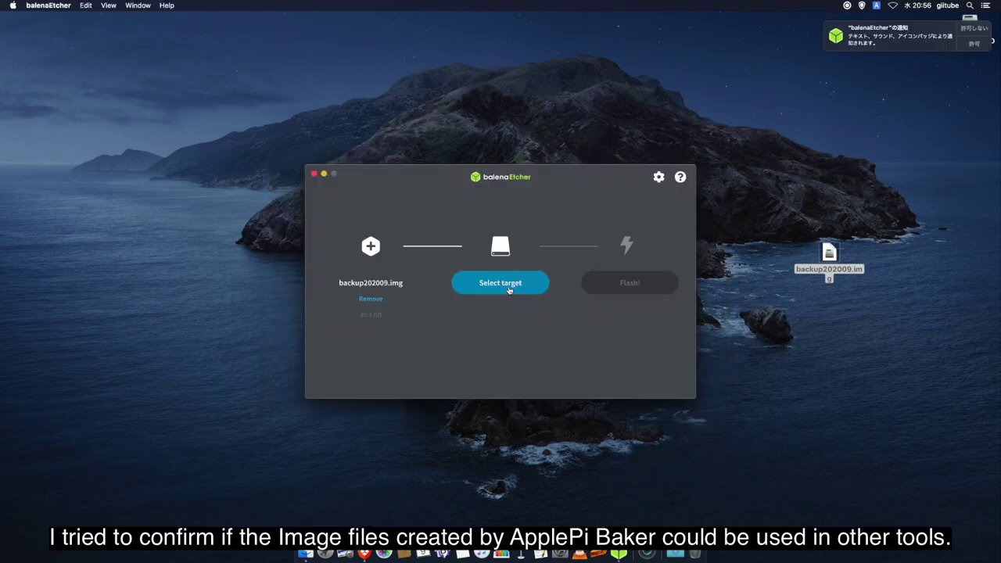
Flash backup202009.img onto the TS-RDF5 SD Transcend card, then bring up Raspberry Pi Imager.
{"action": "left_click", "coordinate": [509, 288]}
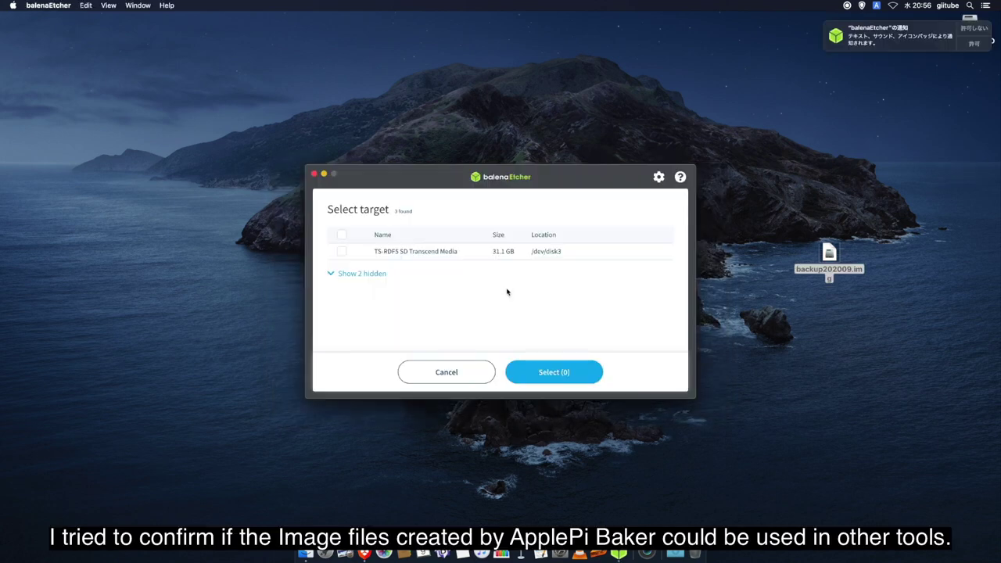
{"action": "left_click", "coordinate": [471, 259]}
{"action": "left_click", "coordinate": [550, 371]}
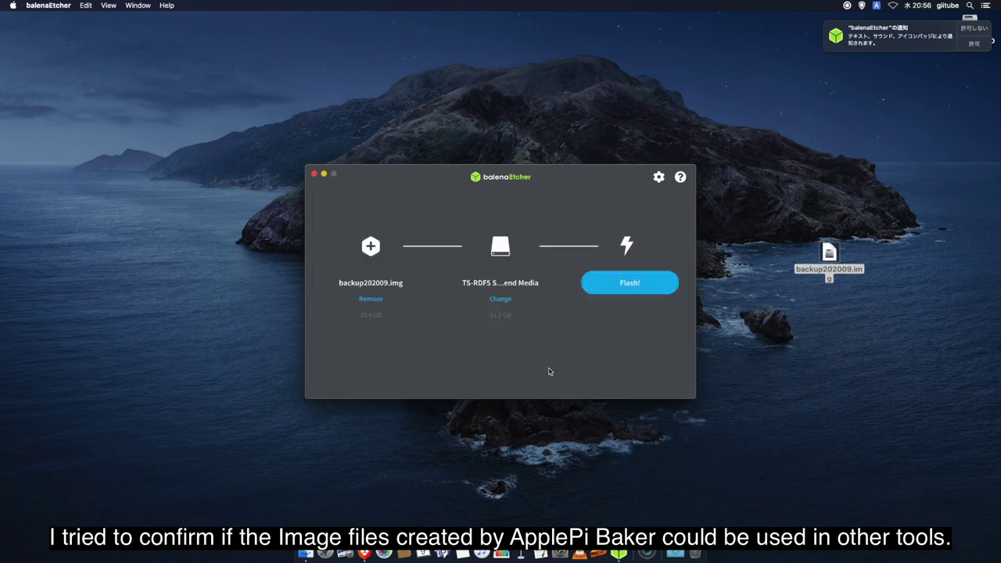
{"action": "left_click", "coordinate": [622, 295]}
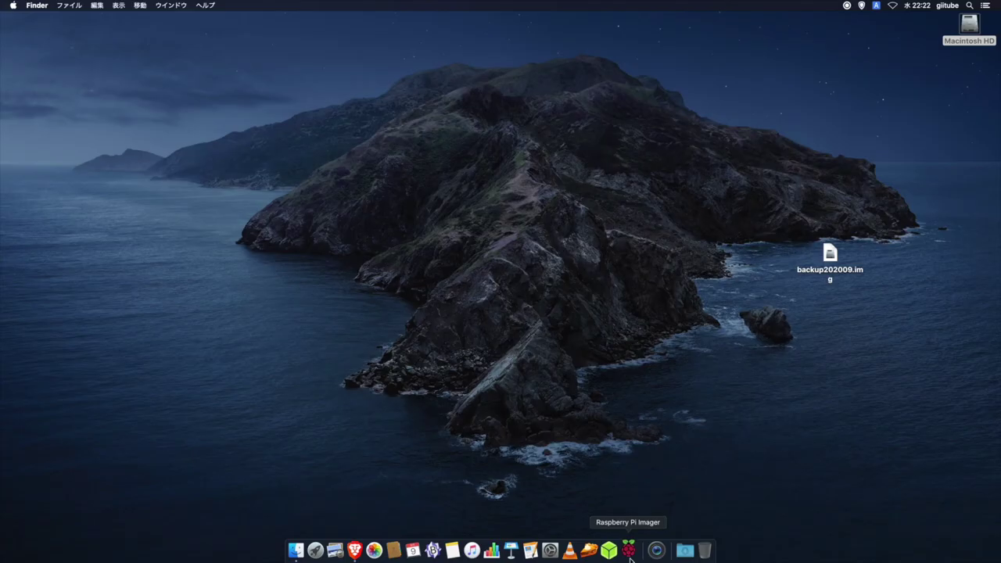
{"action": "left_click", "coordinate": [629, 554]}
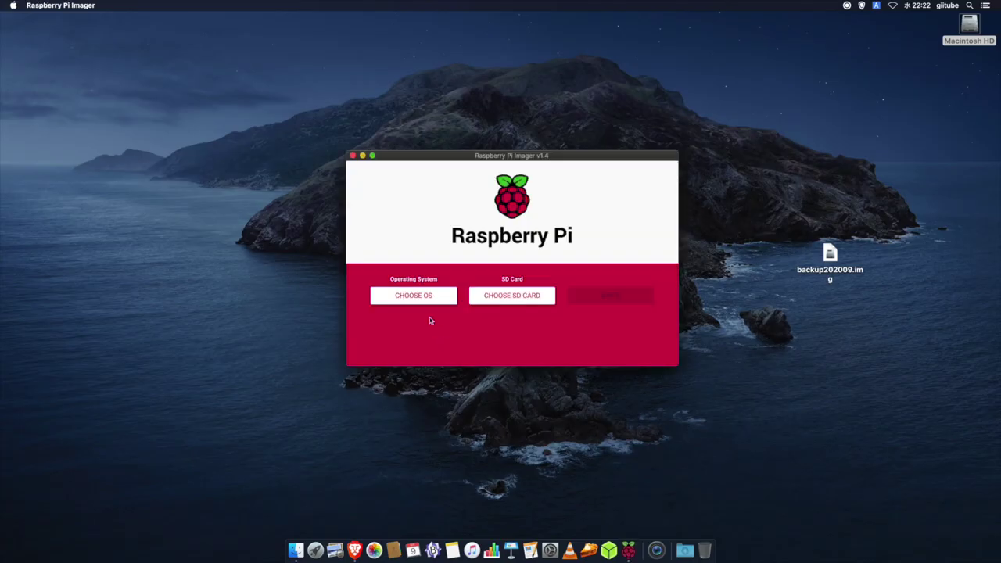
Choose backup202009.img as a custom operating system image in Raspberry Pi Imager.
{"action": "left_click", "coordinate": [423, 297]}
{"action": "scroll", "coordinate": [438, 335], "scroll_direction": "down", "scroll_amount": 5}
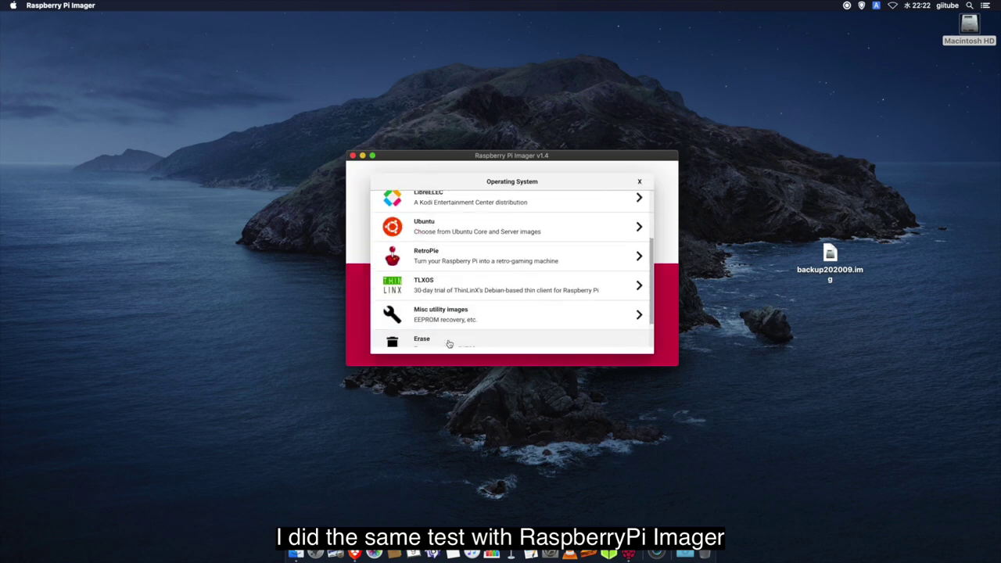
{"action": "left_click", "coordinate": [449, 341]}
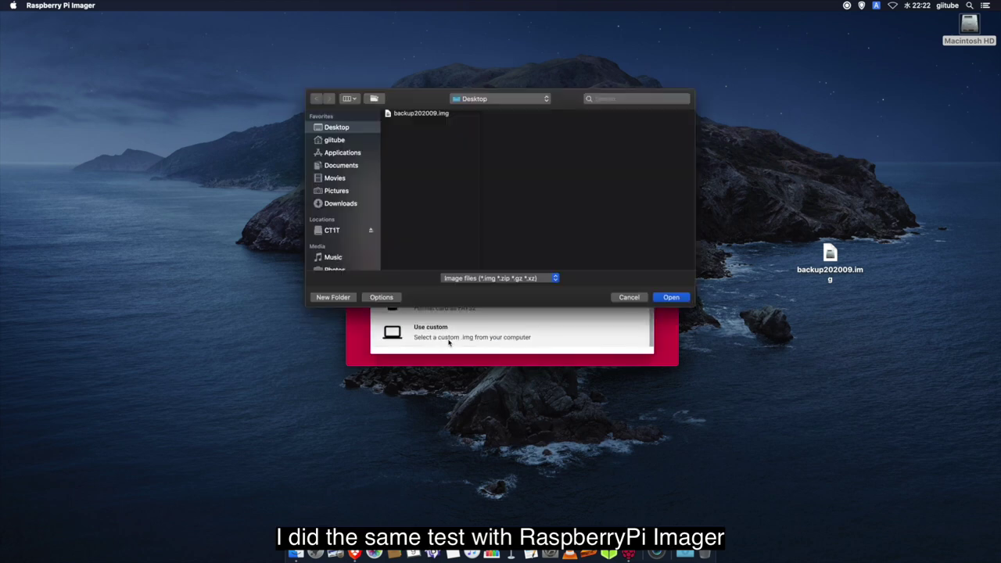
{"action": "double_click", "coordinate": [426, 115]}
Write to the TS-RDF5 SD Transcend card, confirming erase and entering the administrator password.
{"action": "left_click", "coordinate": [517, 302]}
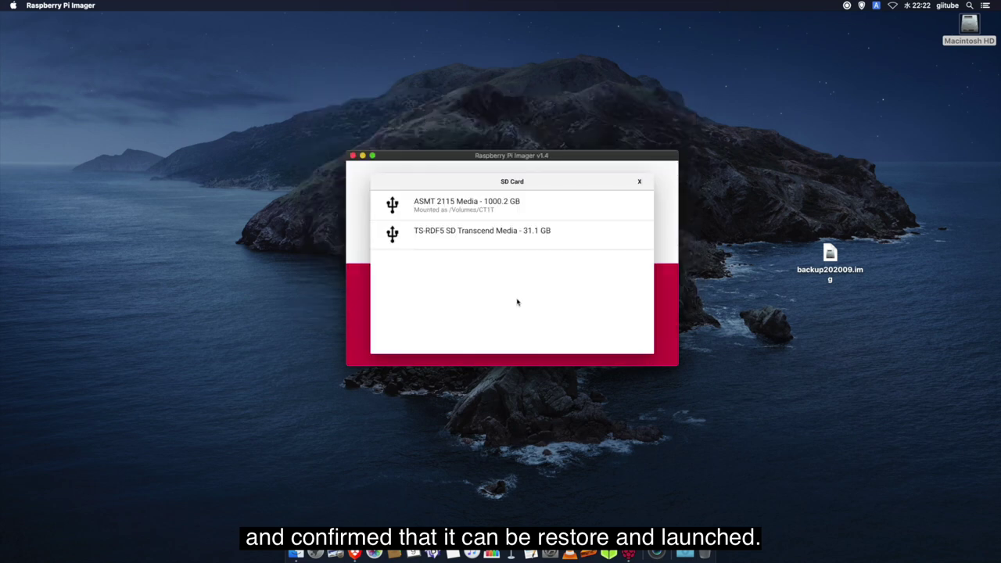
{"action": "left_click", "coordinate": [473, 238]}
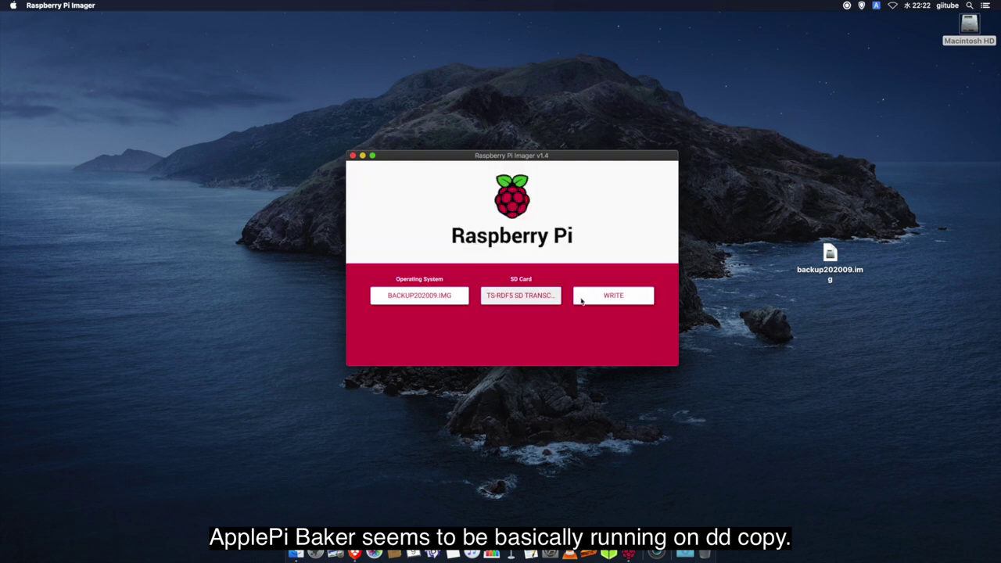
{"action": "left_click", "coordinate": [605, 298]}
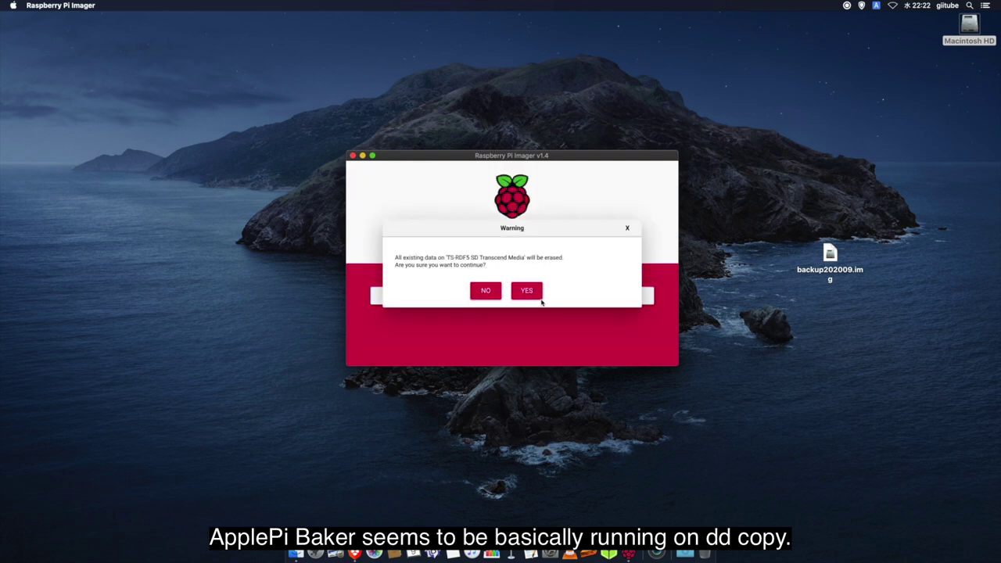
{"action": "left_click", "coordinate": [530, 295]}
{"action": "type", "text": "••••••••"}
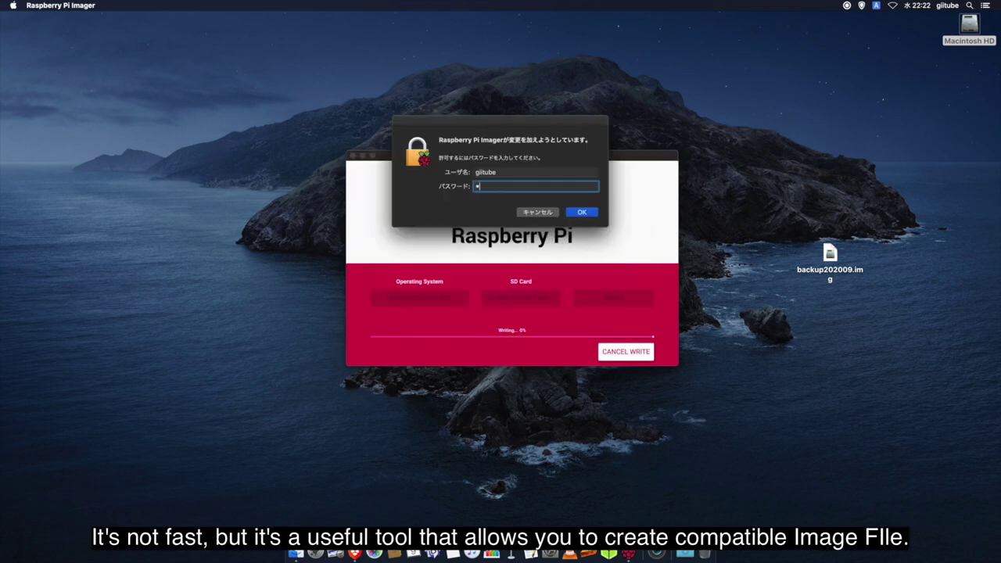
{"action": "key", "text": "Return"}
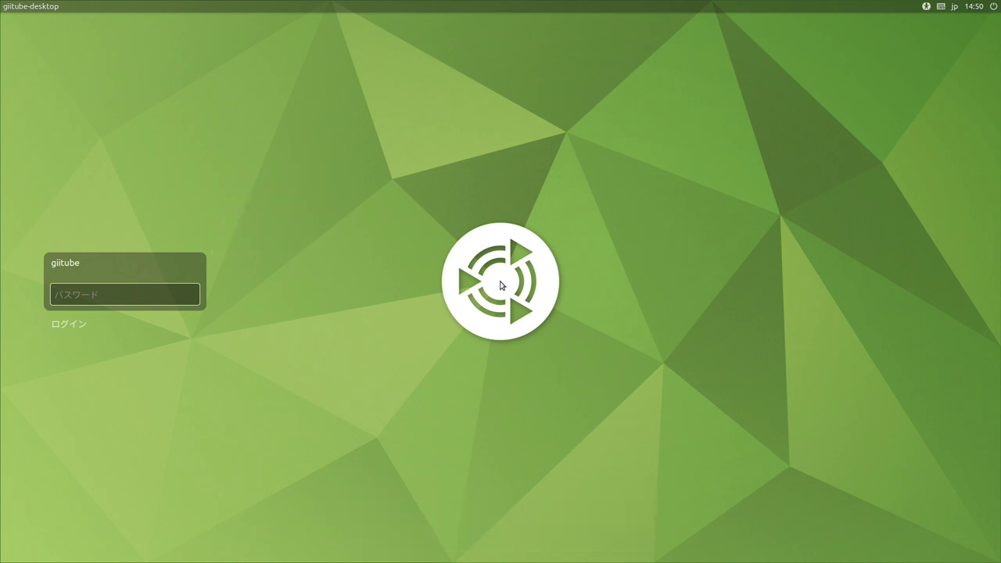
Log in with the user password and open the login screen settings from Control Center.
{"action": "type", "text": "****"}
{"action": "key", "text": "Return"}
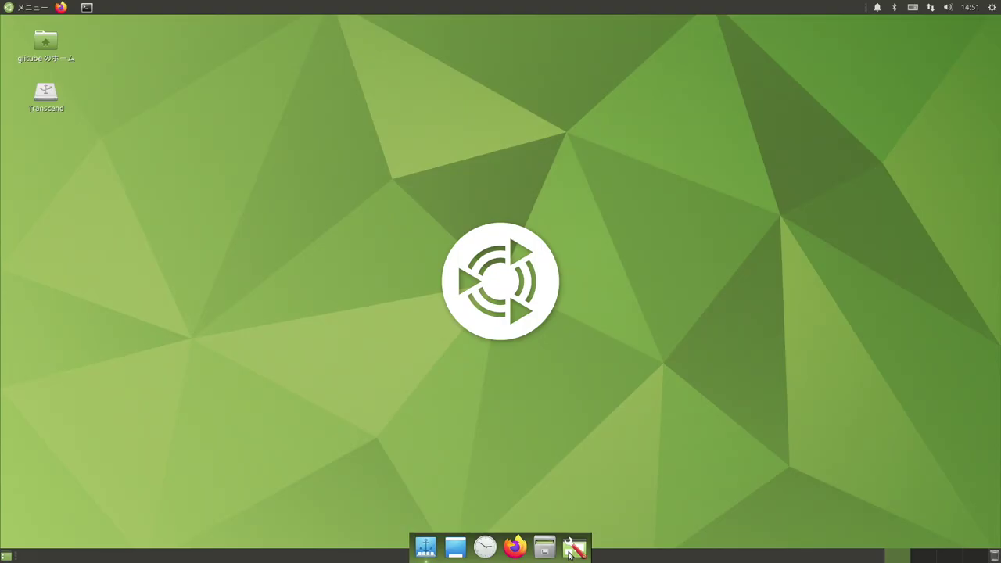
{"action": "left_click", "coordinate": [569, 552]}
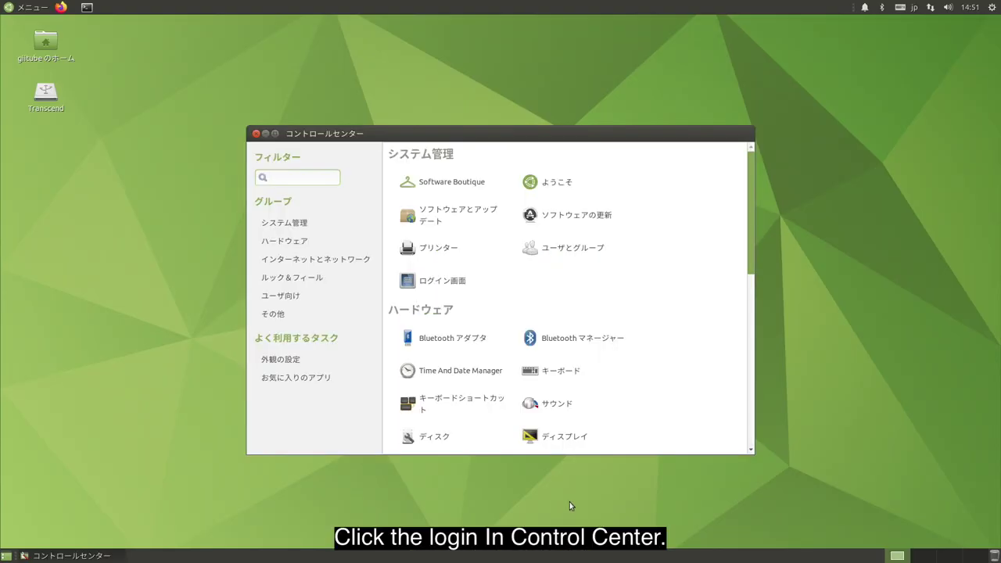
{"action": "left_click", "coordinate": [432, 282]}
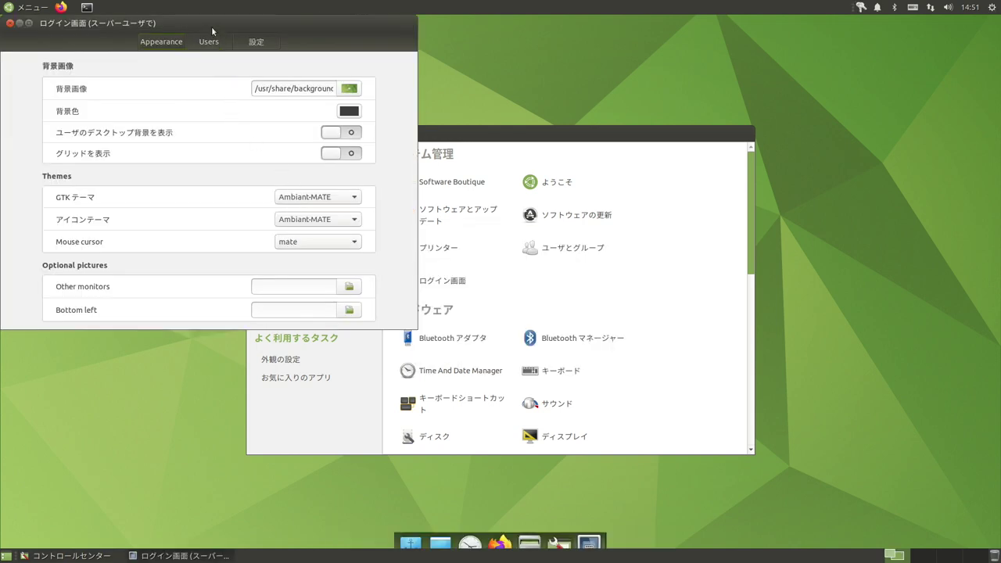
Enable automatic login for the user's account with a 0-second delay, then close both windows.
{"action": "left_click_drag", "start_coordinate": [210, 27], "coordinate": [503, 35]}
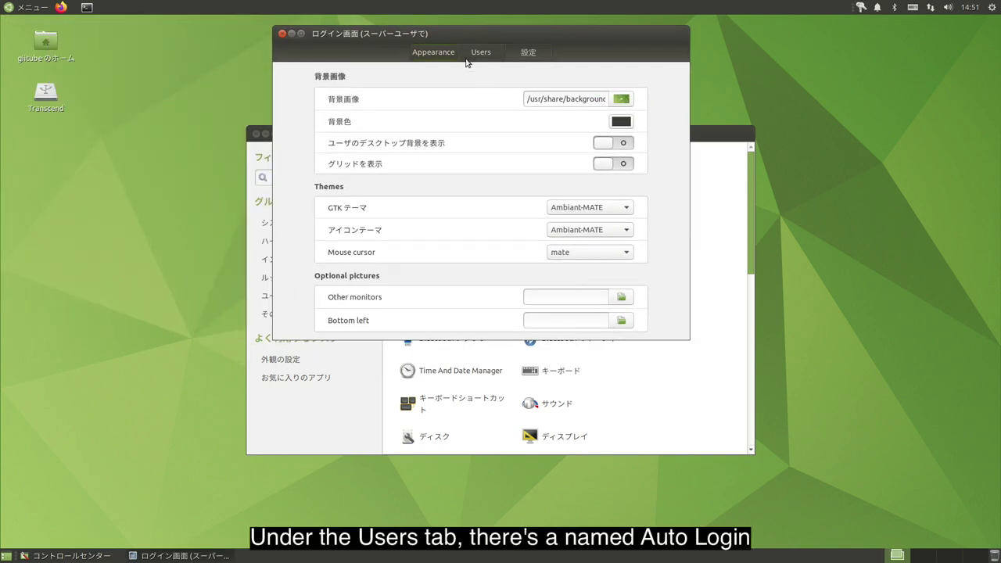
{"action": "left_click", "coordinate": [483, 53]}
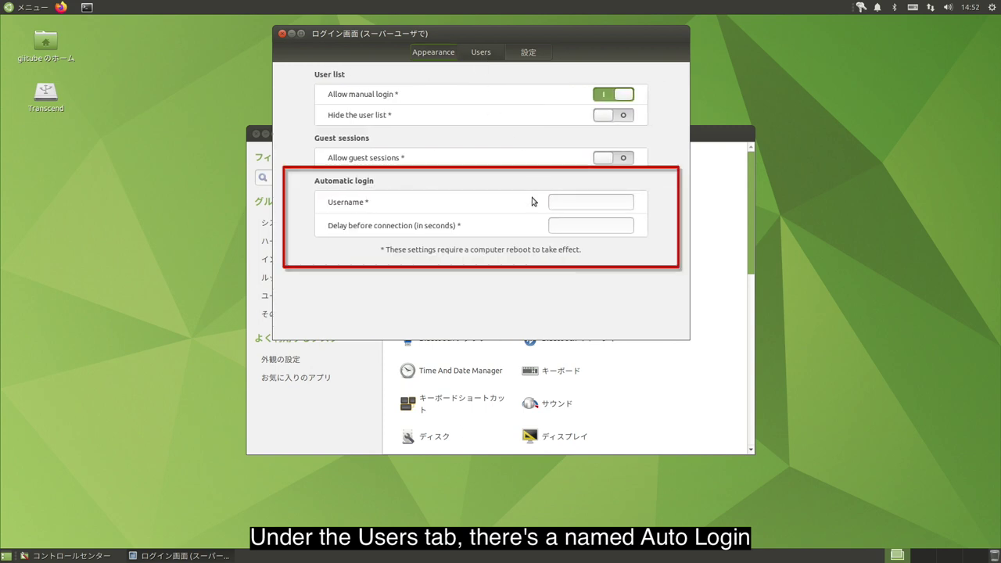
{"action": "left_click", "coordinate": [571, 204]}
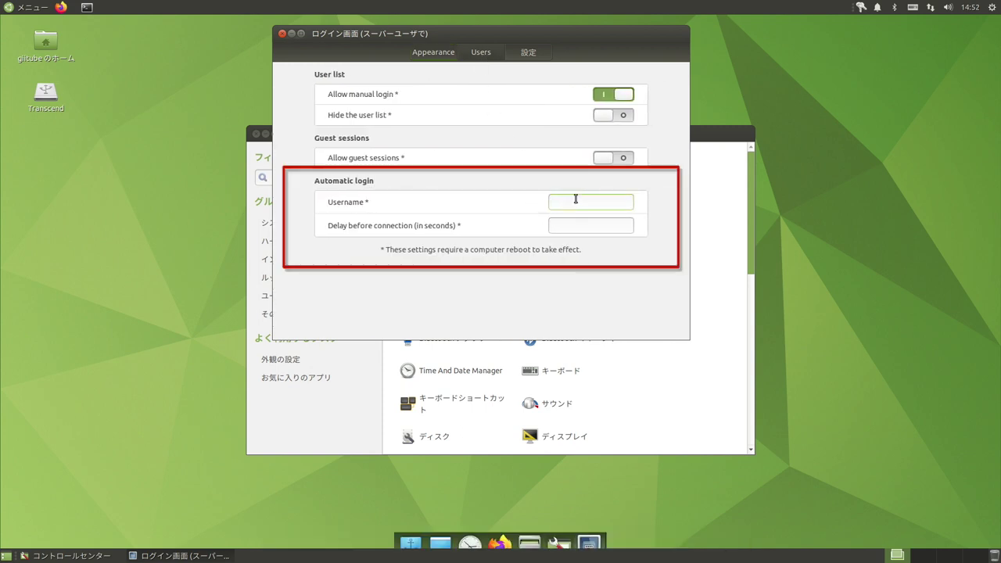
{"action": "type", "text": "giitube"}
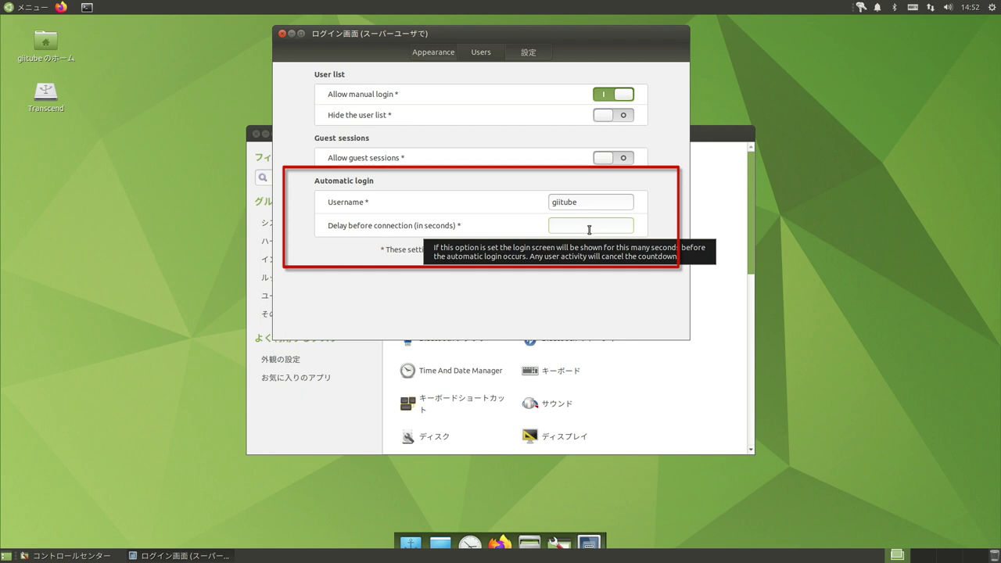
{"action": "type", "text": "0"}
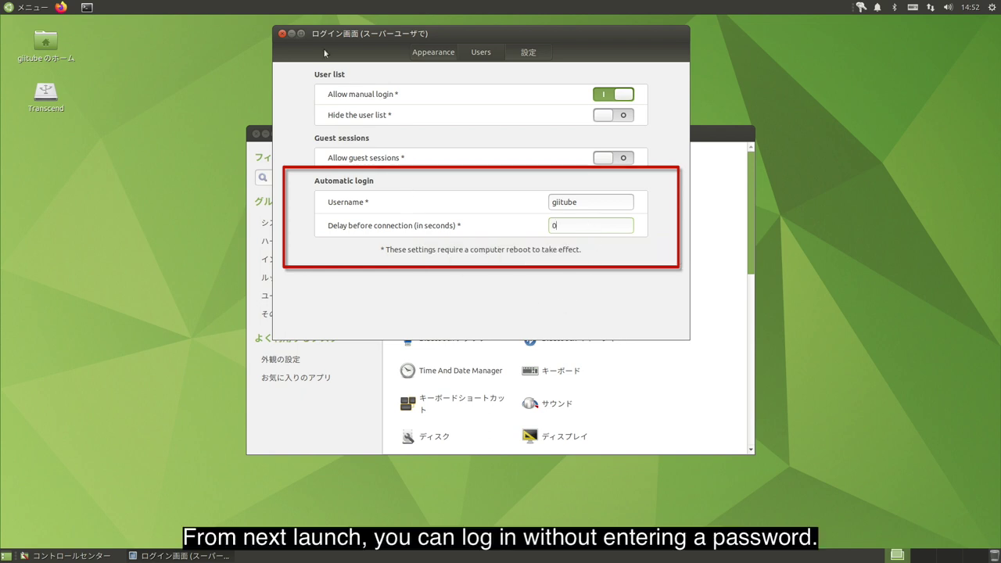
{"action": "left_click", "coordinate": [282, 33]}
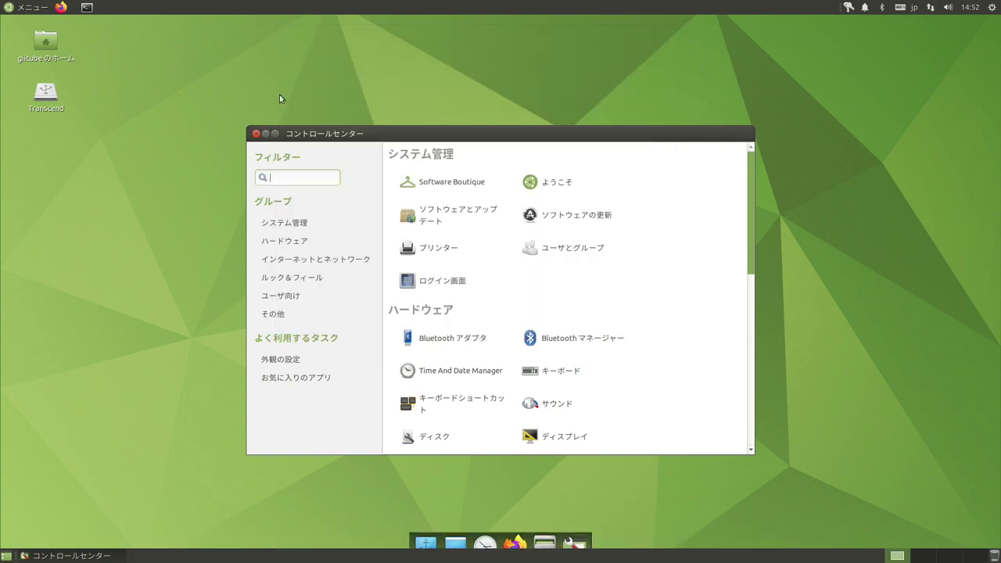
{"action": "left_click", "coordinate": [256, 133]}
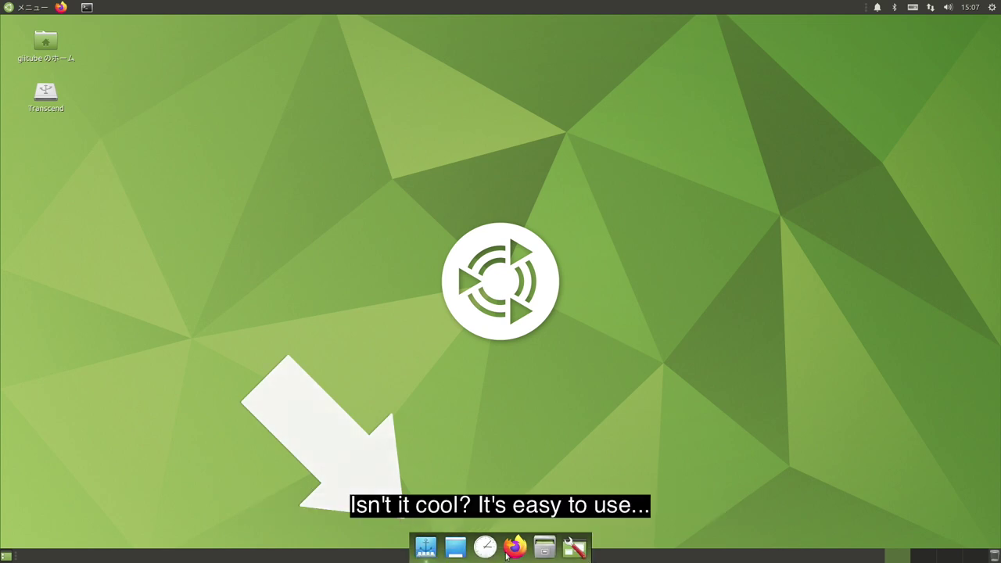
Raise Plank's icon size from 48 to 50 in the dock preferences, then launch Control Center.
{"action": "right_click", "coordinate": [422, 548]}
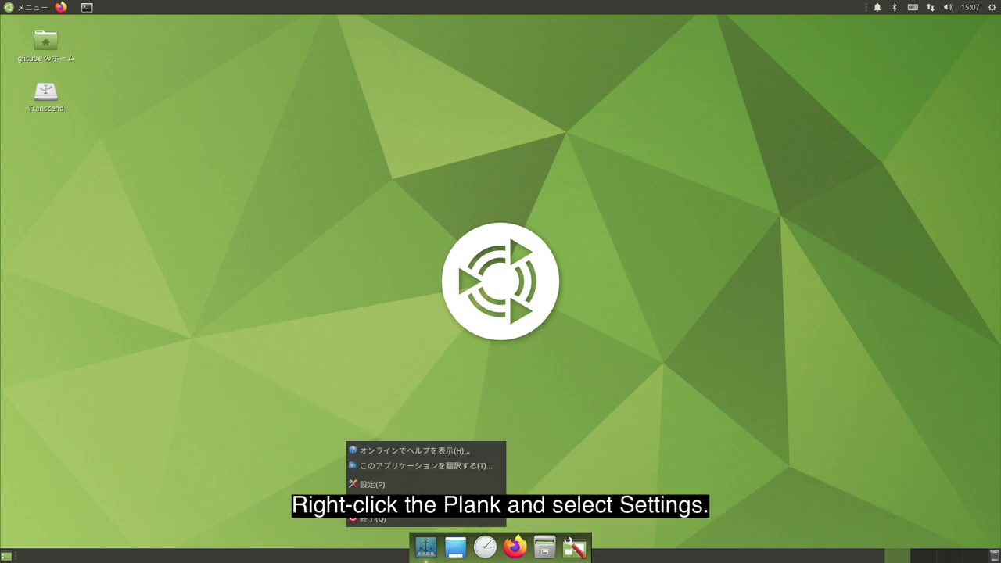
{"action": "left_click", "coordinate": [391, 484]}
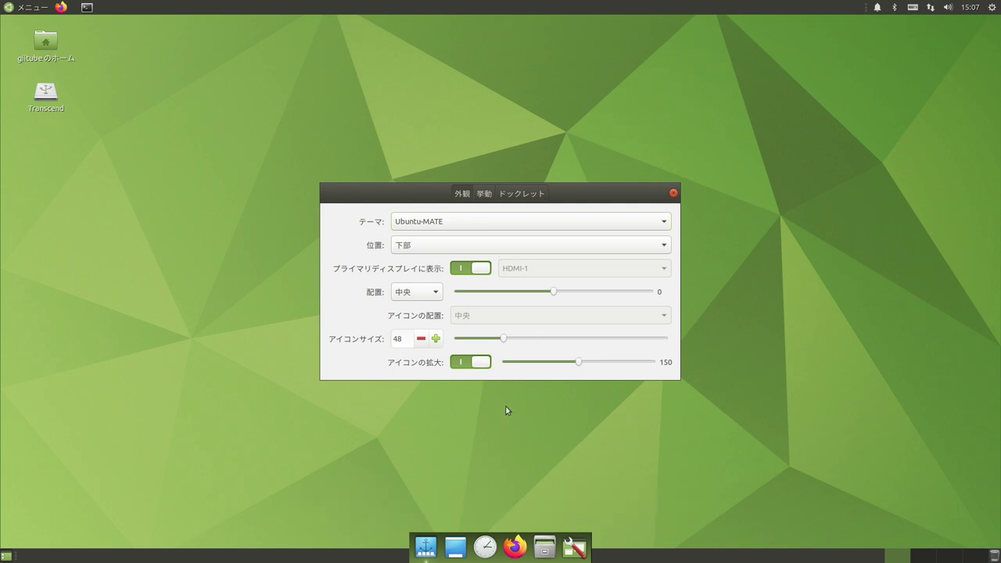
{"action": "left_click", "coordinate": [437, 339]}
{"action": "left_click", "coordinate": [437, 338]}
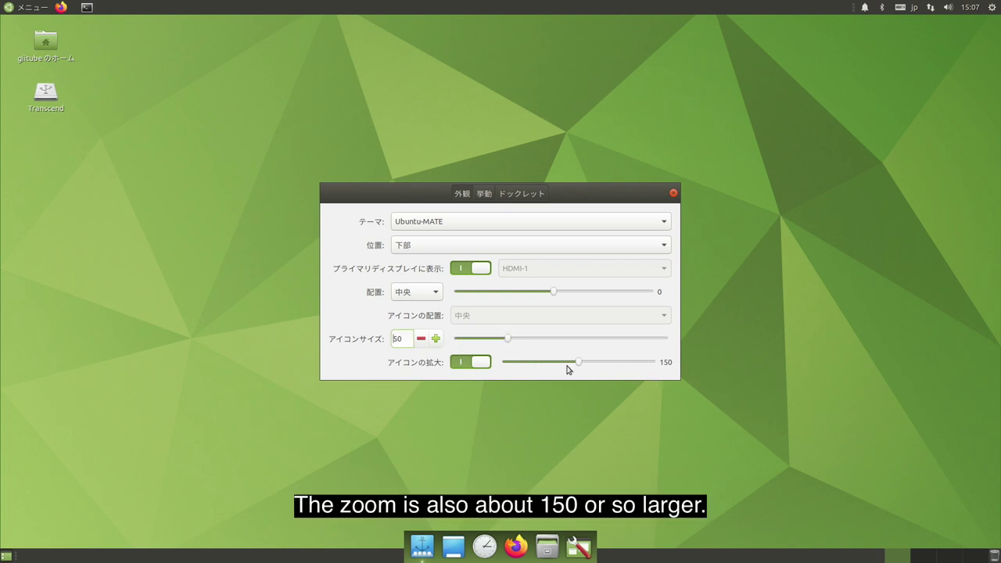
{"action": "left_click", "coordinate": [673, 193]}
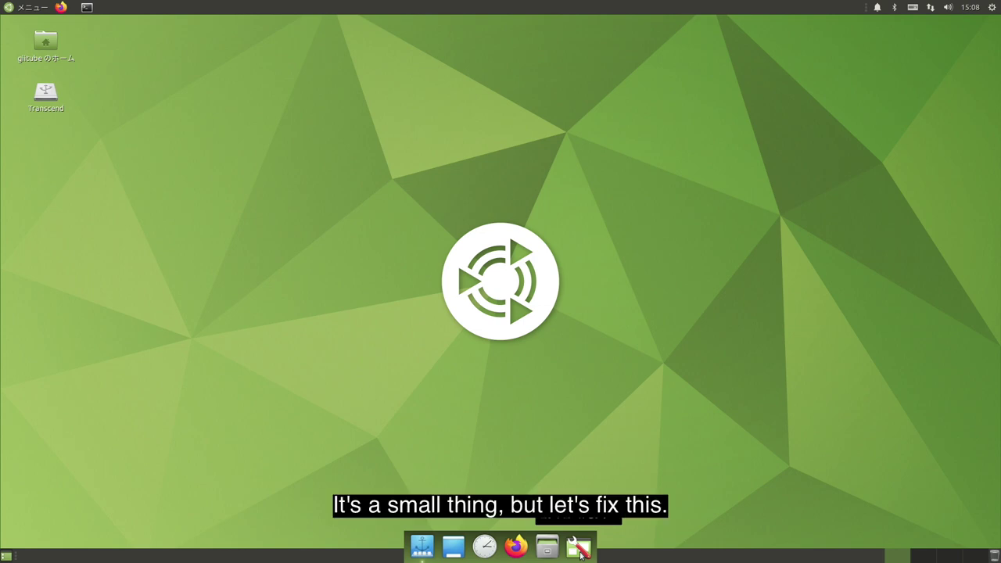
{"action": "left_click", "coordinate": [581, 552]}
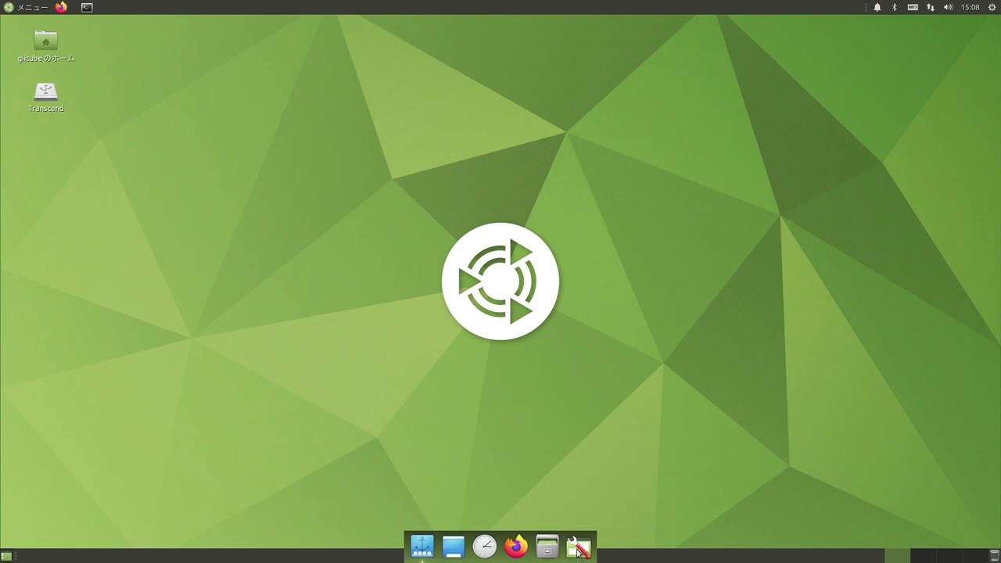
{"action": "scroll", "coordinate": [438, 235], "scroll_direction": "down", "scroll_amount": 10}
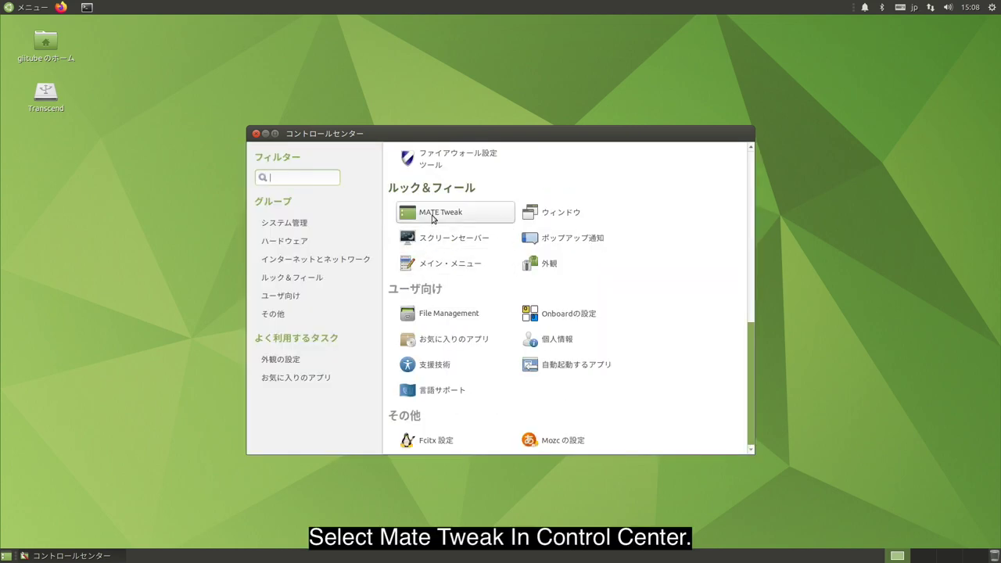
Set MATE Tweak's window manager to Marco (コンポジット有効) and close MATE Tweak.
{"action": "left_click", "coordinate": [433, 215]}
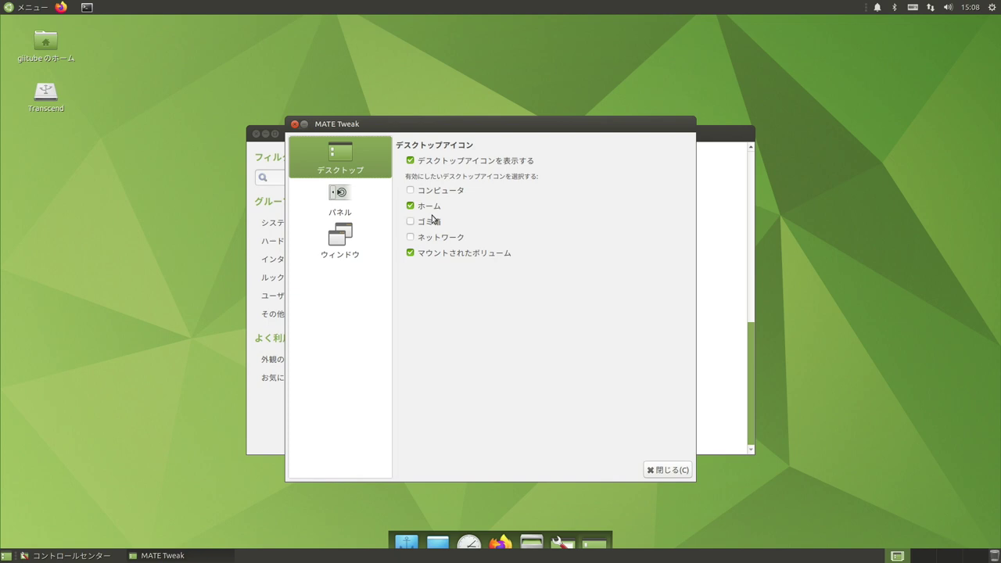
{"action": "left_click", "coordinate": [366, 236]}
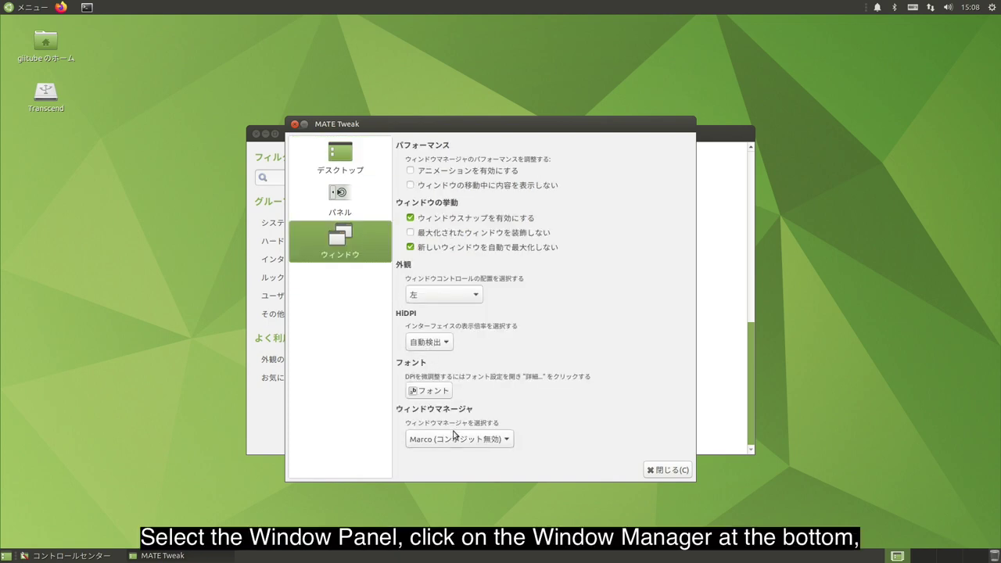
{"action": "left_click", "coordinate": [500, 441]}
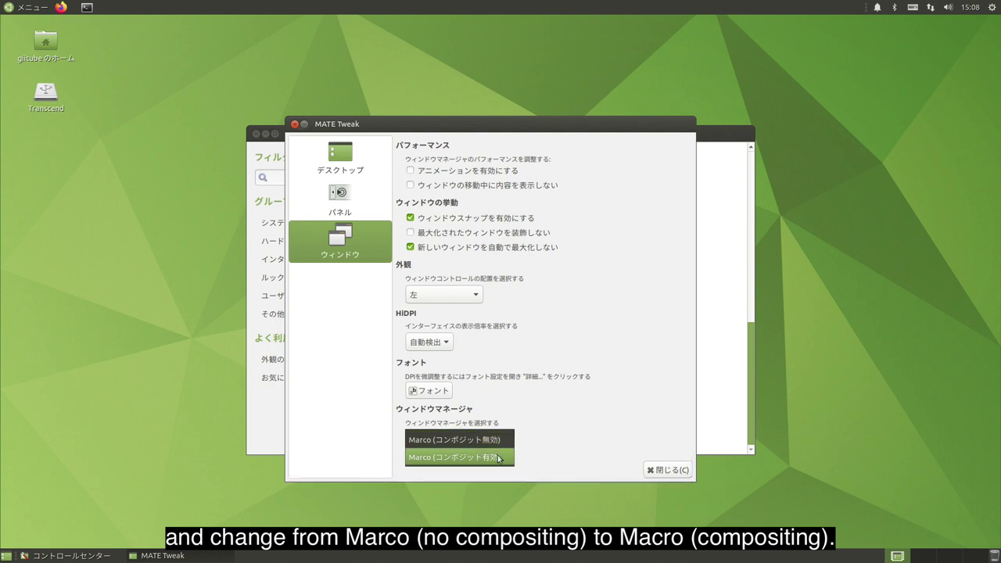
{"action": "left_click", "coordinate": [497, 458]}
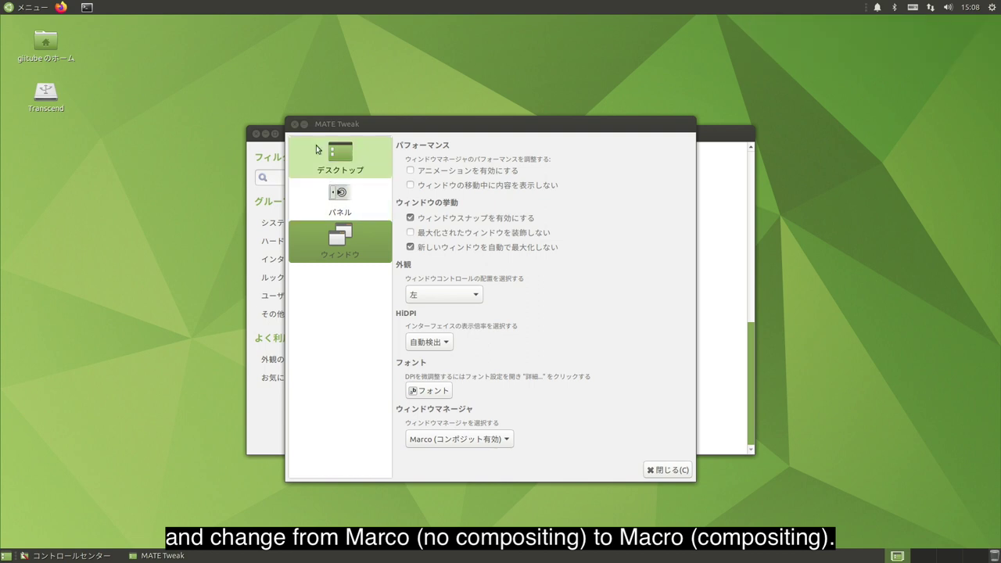
{"action": "left_click", "coordinate": [294, 124]}
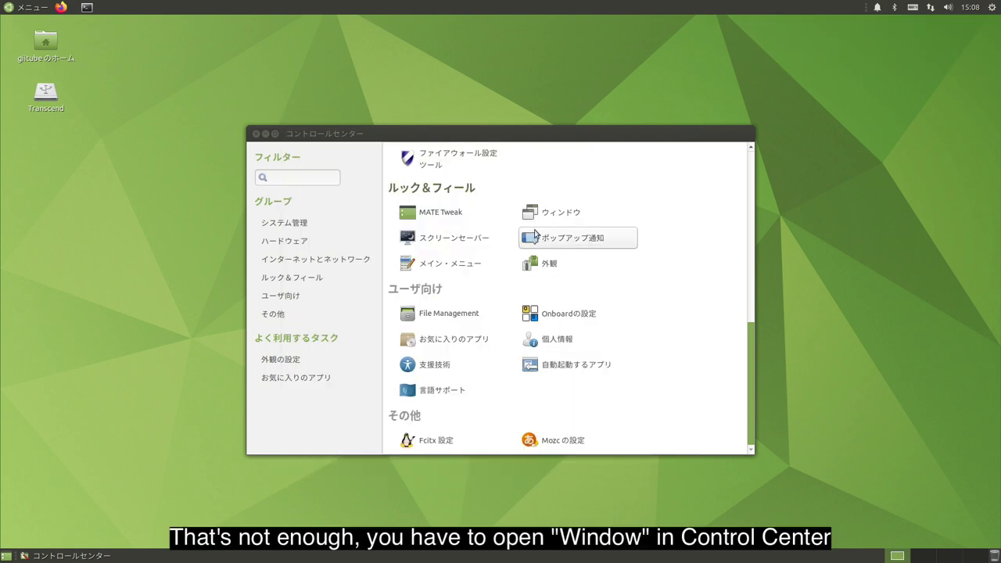
Tick ソフトウェアコンポジットウィンドウマネージャーを有効にする in the window settings and close them.
{"action": "left_click", "coordinate": [538, 213]}
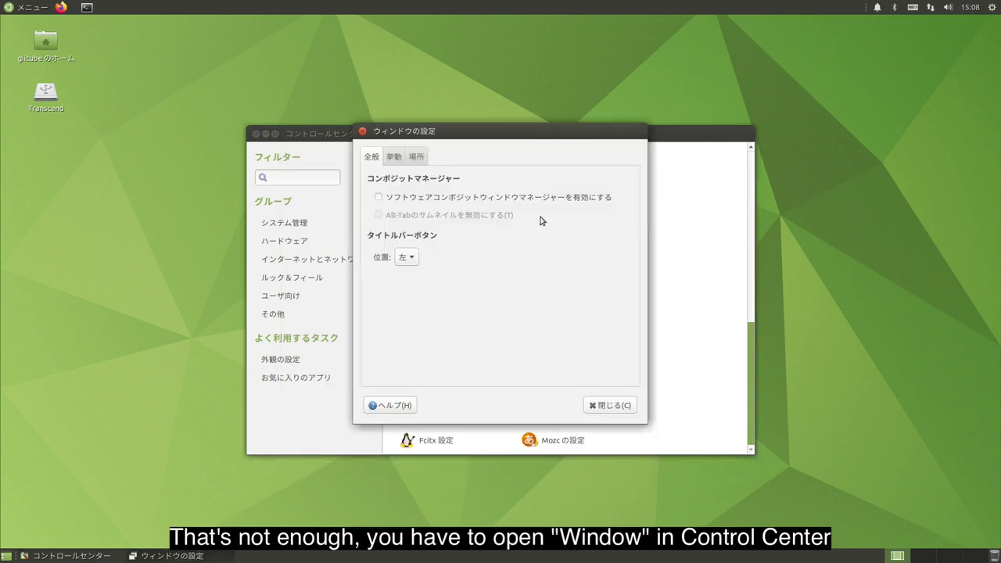
{"action": "left_click", "coordinate": [378, 199]}
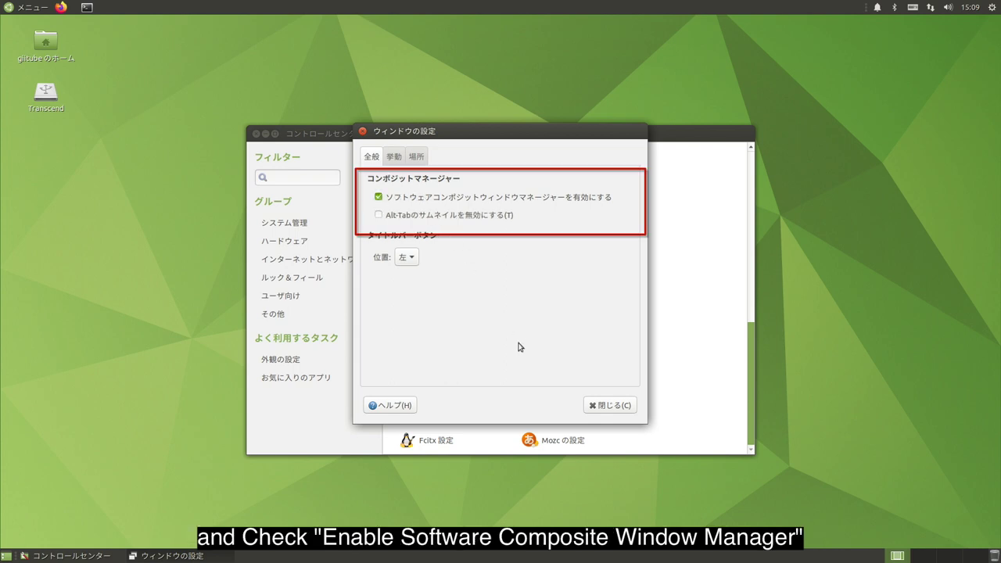
{"action": "left_click", "coordinate": [606, 405]}
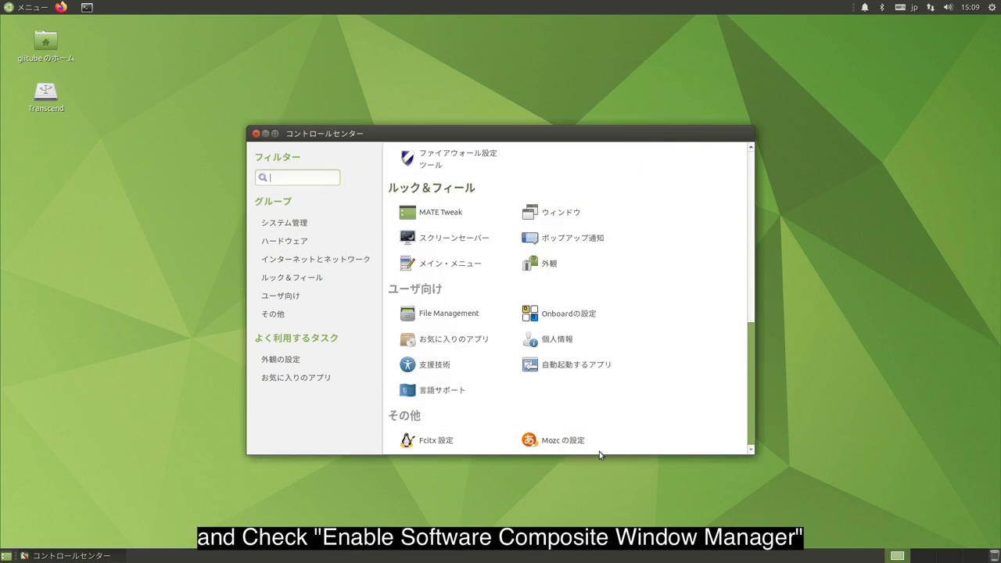
{"action": "mouse_move", "coordinate": [604, 557]}
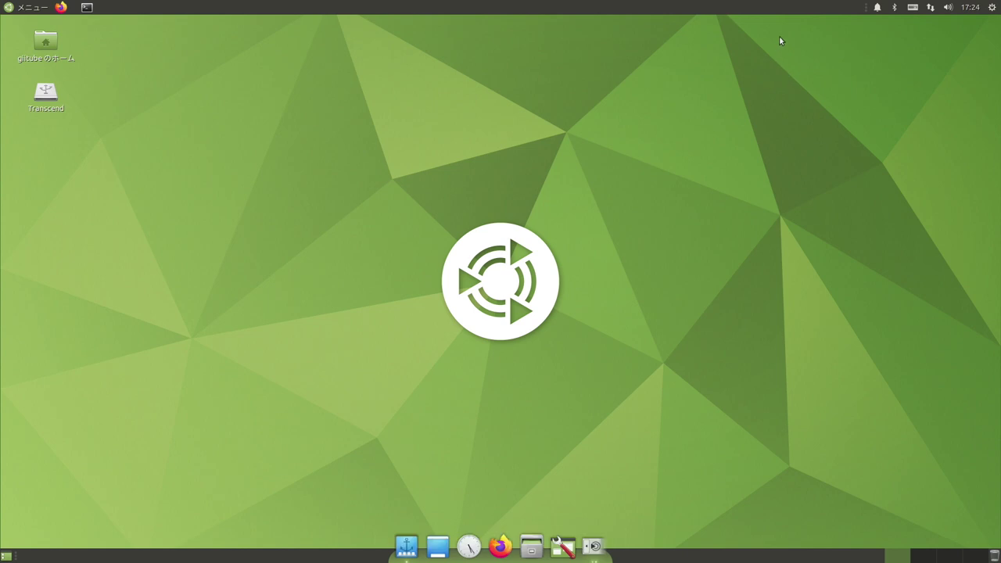
Add the sensor monitor applet, found by searching 'temp', to the top panel.
{"action": "right_click", "coordinate": [773, 11]}
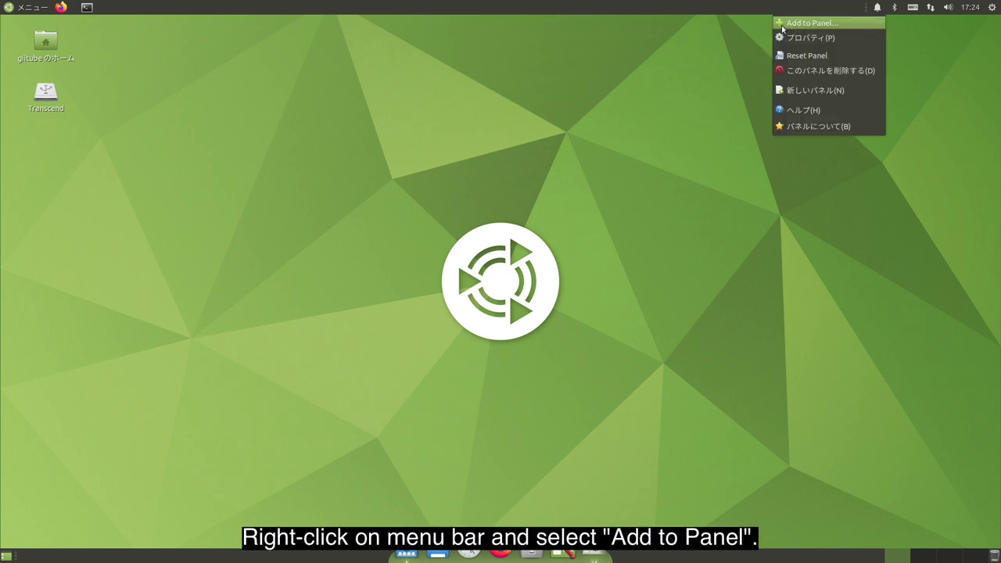
{"action": "left_click", "coordinate": [782, 24]}
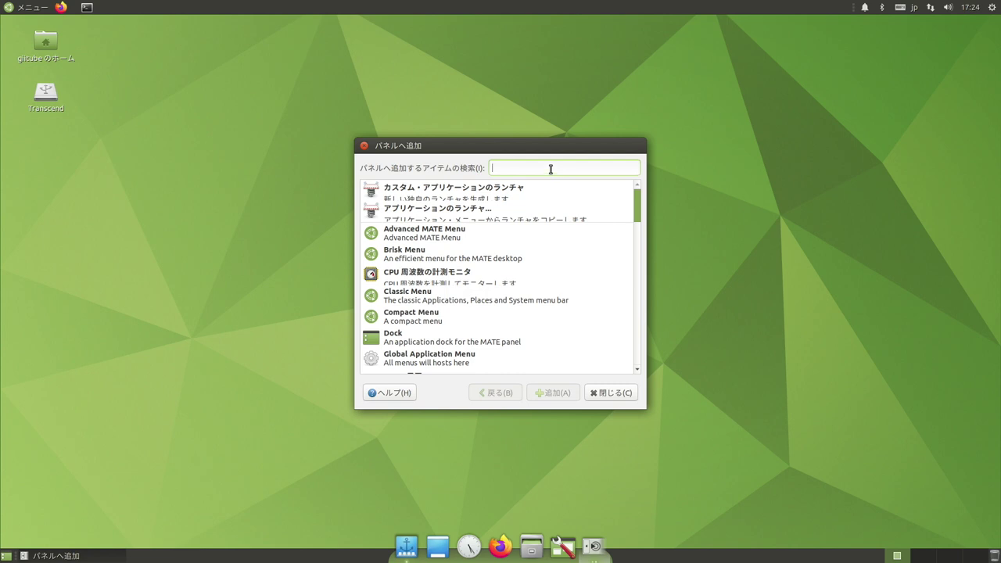
{"action": "type", "text": "temp"}
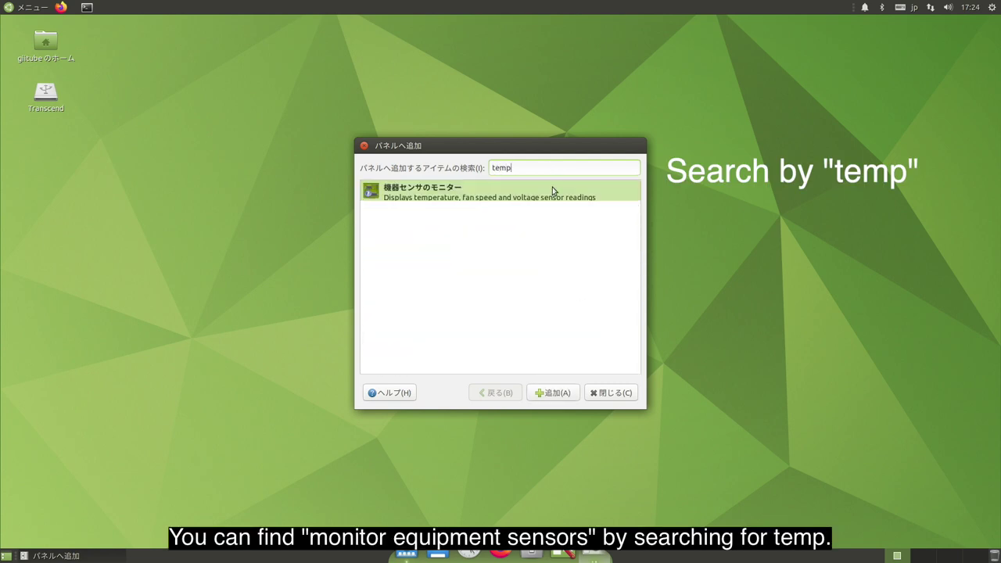
{"action": "left_click", "coordinate": [561, 393]}
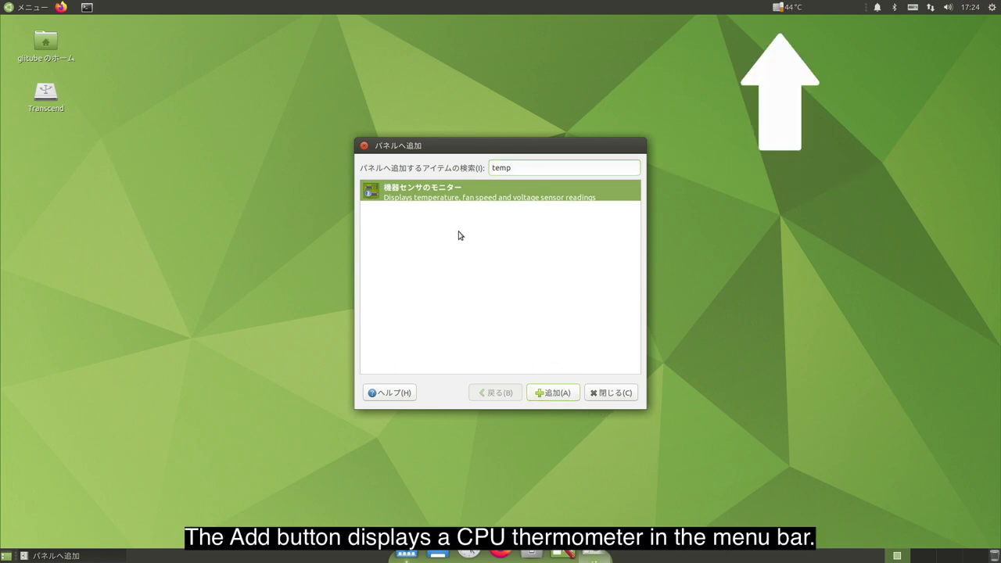
{"action": "left_click", "coordinate": [364, 148]}
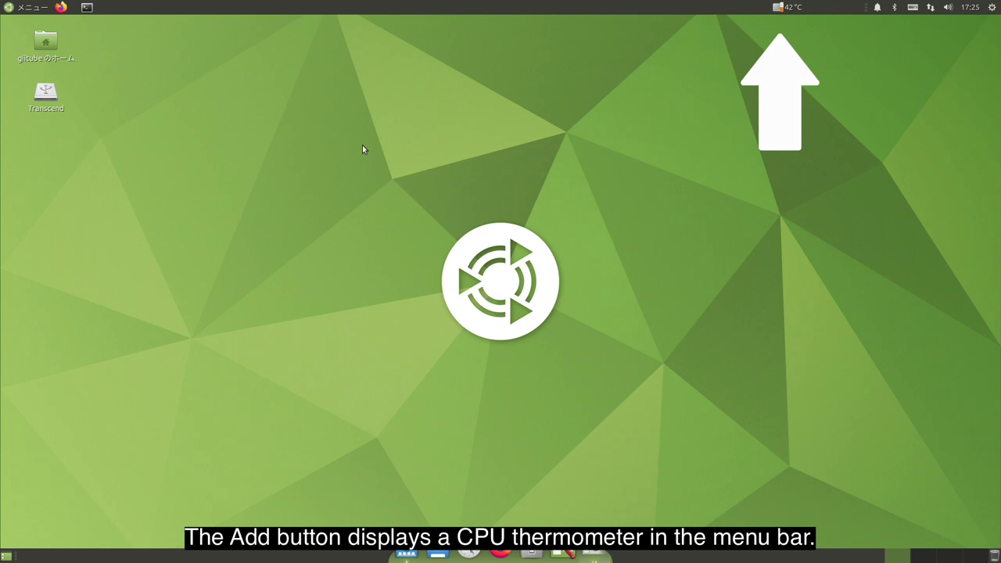
Raise the Sensors Applet update interval from 2.0 to 10.0 seconds.
{"action": "right_click", "coordinate": [775, 8]}
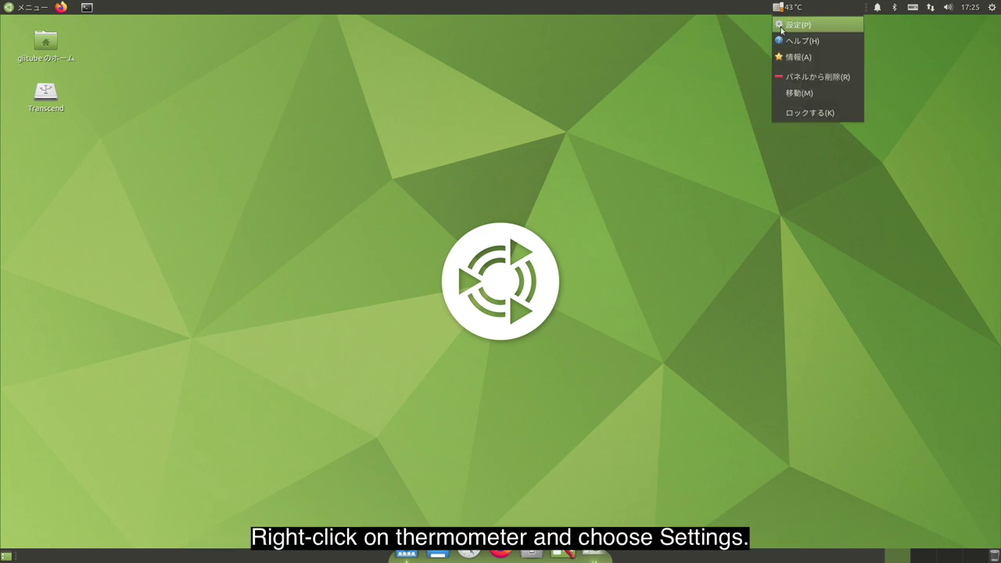
{"action": "left_click", "coordinate": [781, 26]}
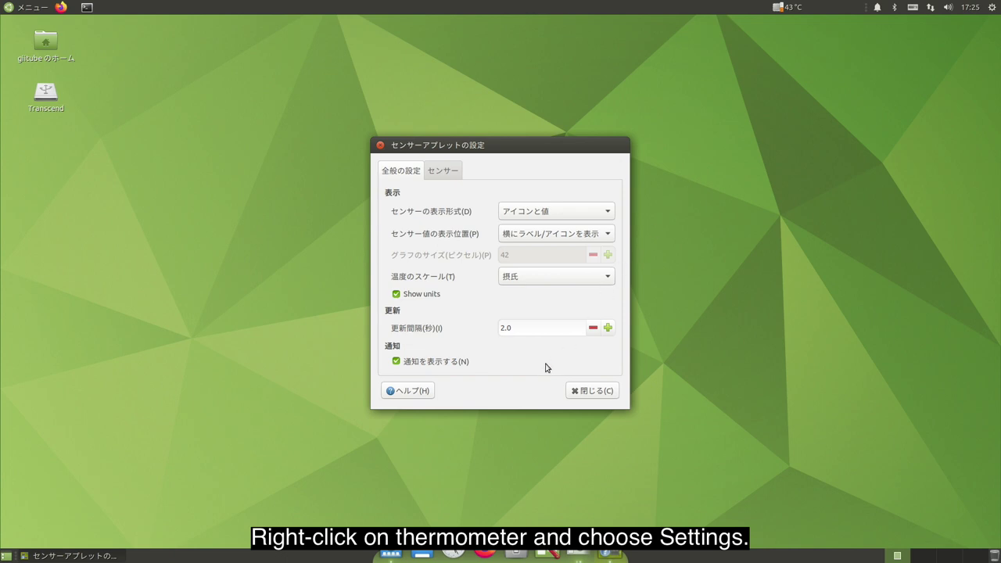
{"action": "left_click", "coordinate": [607, 328]}
{"action": "left_click", "coordinate": [608, 328]}
{"action": "left_click", "coordinate": [607, 328]}
{"action": "left_click", "coordinate": [608, 328]}
{"action": "left_click", "coordinate": [608, 328]}
{"action": "left_click", "coordinate": [608, 328]}
{"action": "left_click", "coordinate": [607, 328]}
{"action": "left_click", "coordinate": [608, 328]}
{"action": "left_click", "coordinate": [607, 328]}
{"action": "left_click", "coordinate": [608, 328]}
{"action": "left_click", "coordinate": [607, 327]}
{"action": "left_click", "coordinate": [608, 328]}
{"action": "left_click", "coordinate": [608, 328]}
{"action": "left_click", "coordinate": [608, 327]}
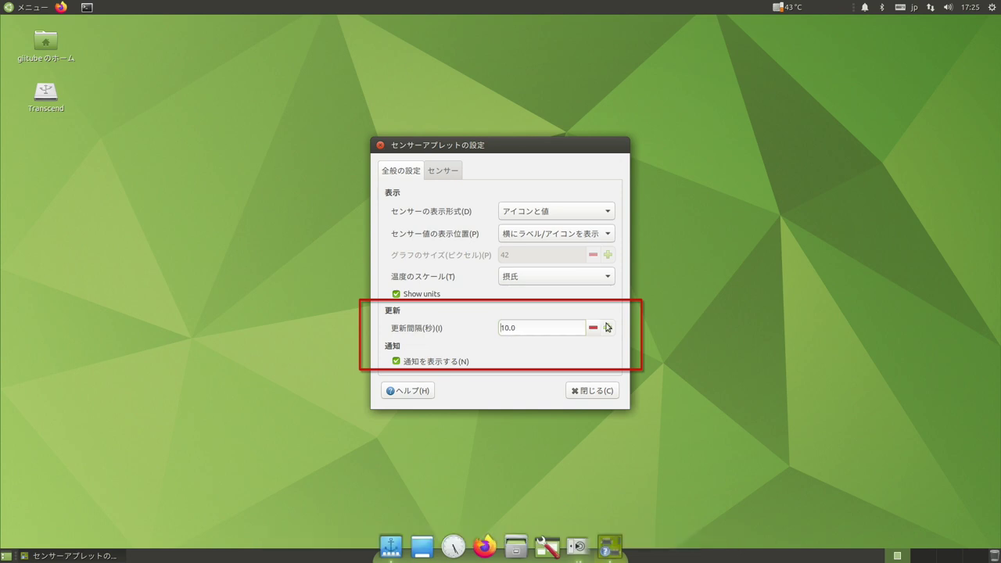
{"action": "left_click", "coordinate": [591, 392]}
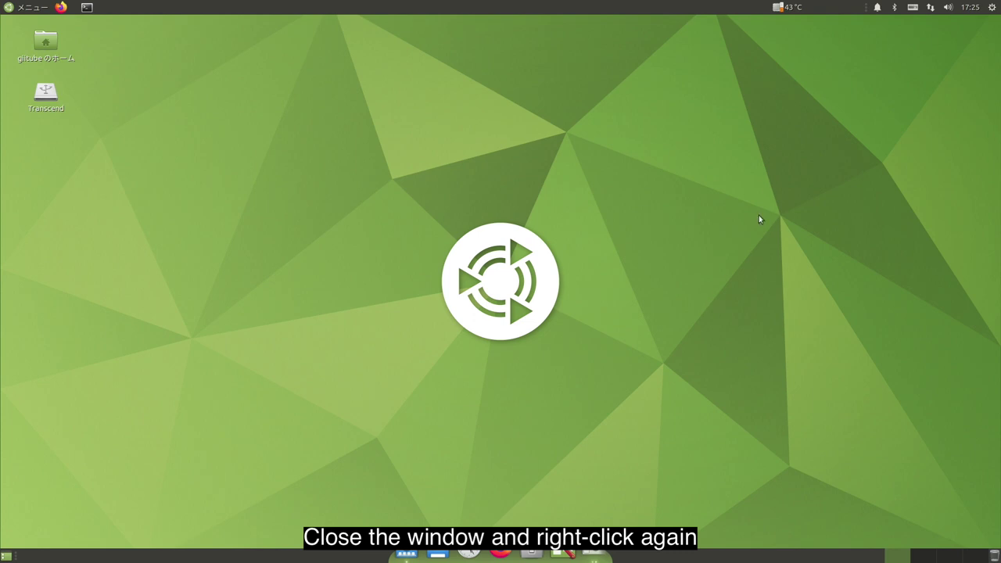
Move the temperature readout on the top panel next to the notification icons.
{"action": "right_click", "coordinate": [787, 11]}
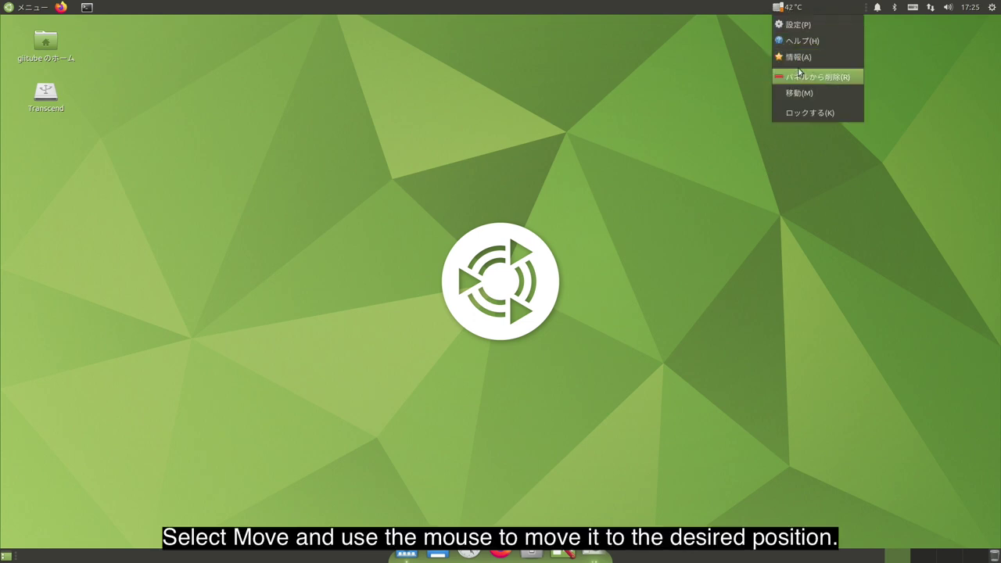
{"action": "left_click", "coordinate": [797, 93]}
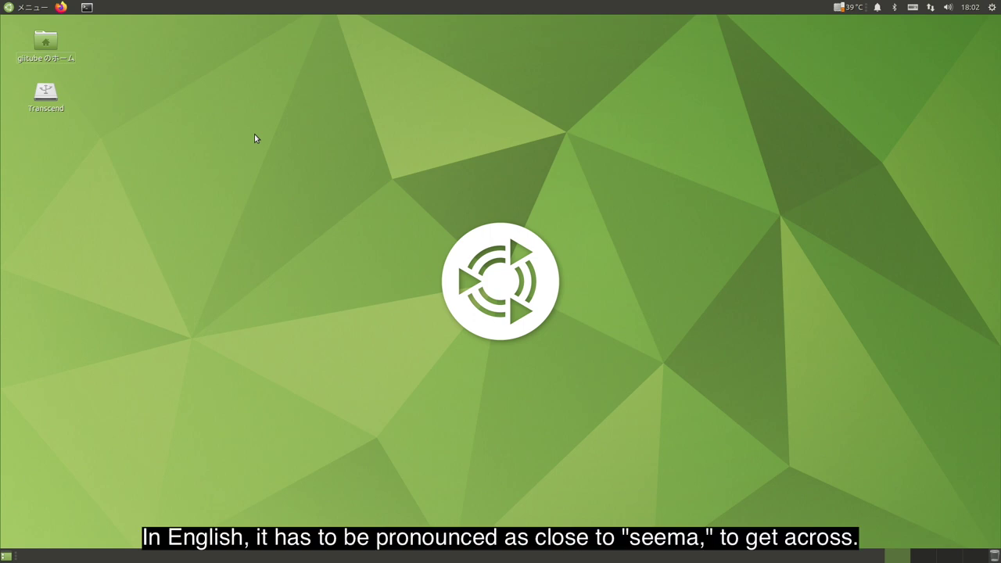
Open Appearance preferences from the Control Center's Look & Feel section.
{"action": "mouse_move", "coordinate": [576, 553]}
{"action": "left_click", "coordinate": [576, 553]}
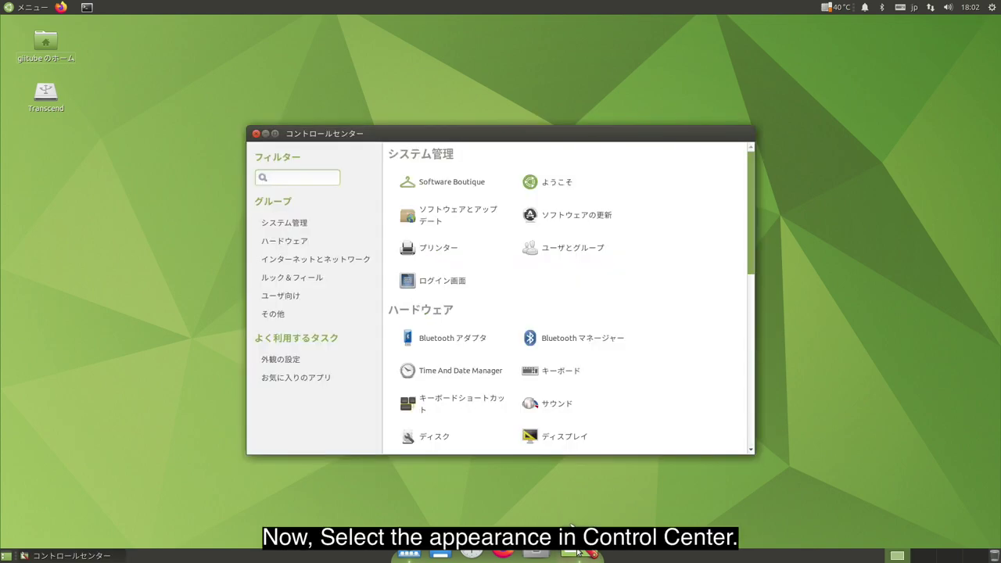
{"action": "left_click", "coordinate": [311, 278]}
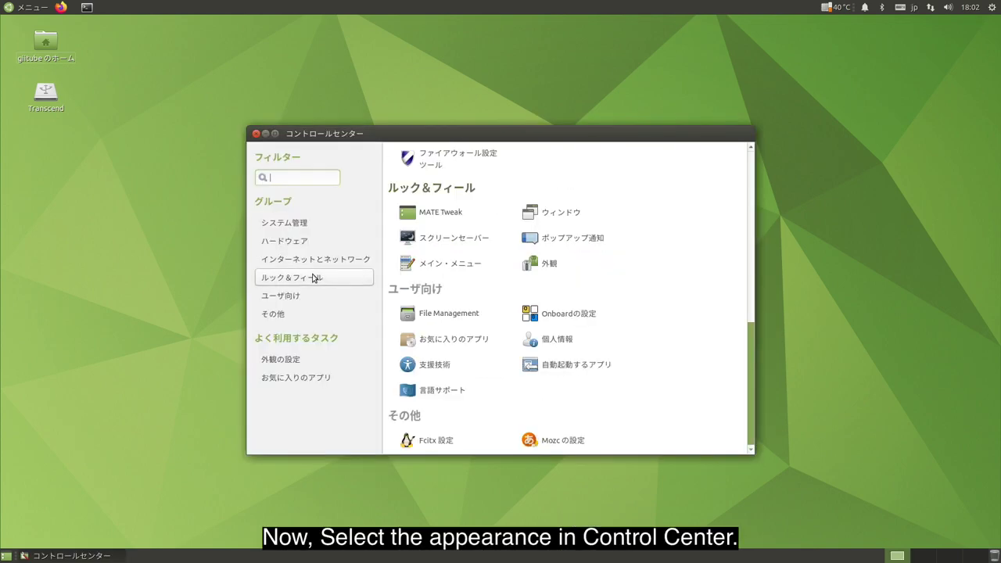
{"action": "left_click", "coordinate": [549, 266]}
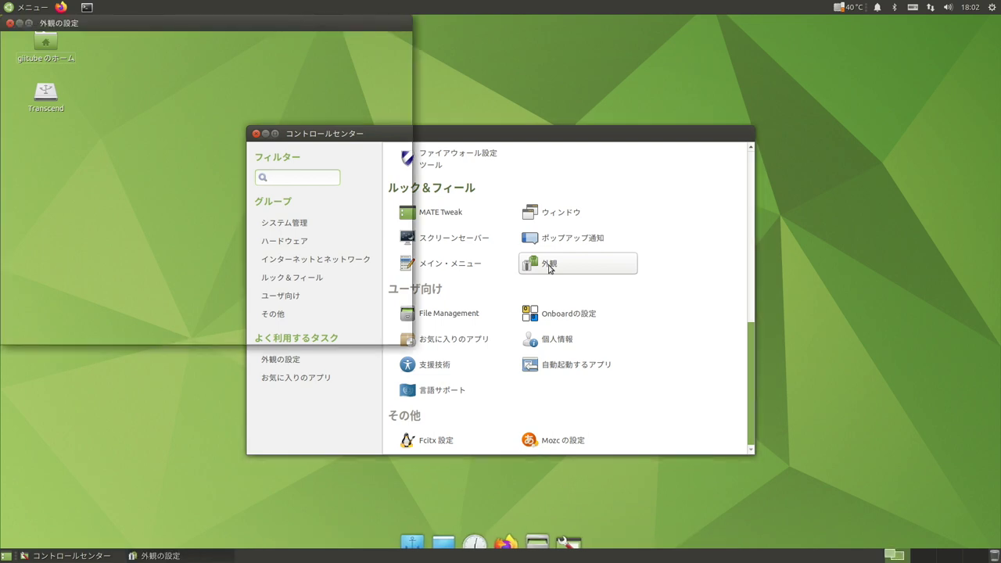
Apply the Ambiant-MATE-Dark theme and show the Background wallpaper choices.
{"action": "left_click_drag", "start_coordinate": [304, 24], "coordinate": [614, 24]}
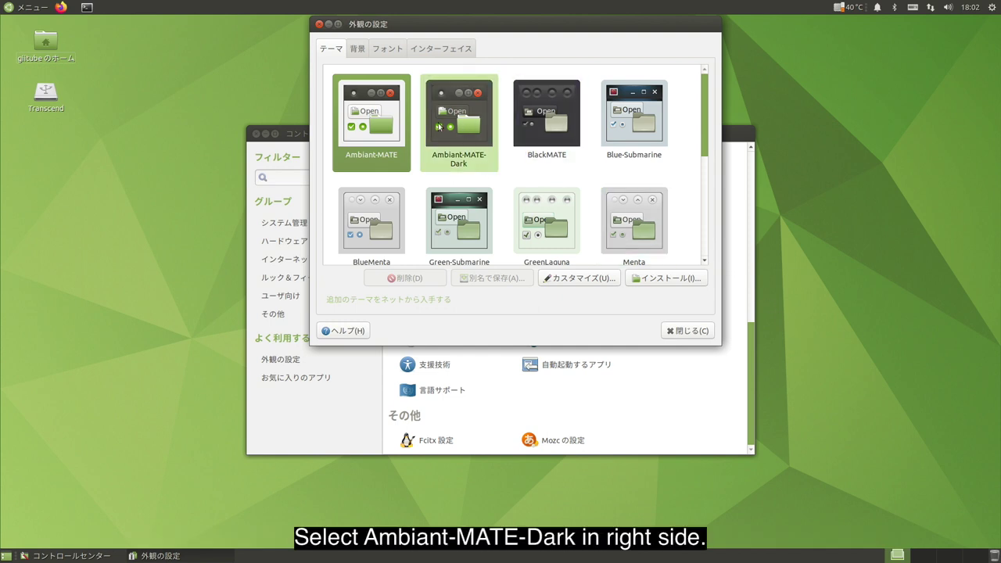
{"action": "left_click", "coordinate": [441, 127]}
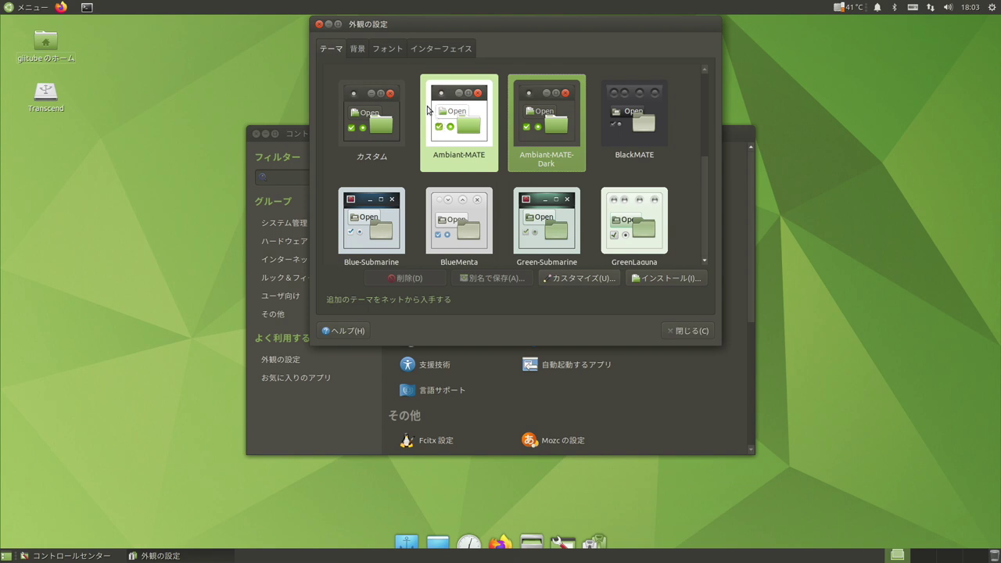
{"action": "left_click", "coordinate": [360, 50]}
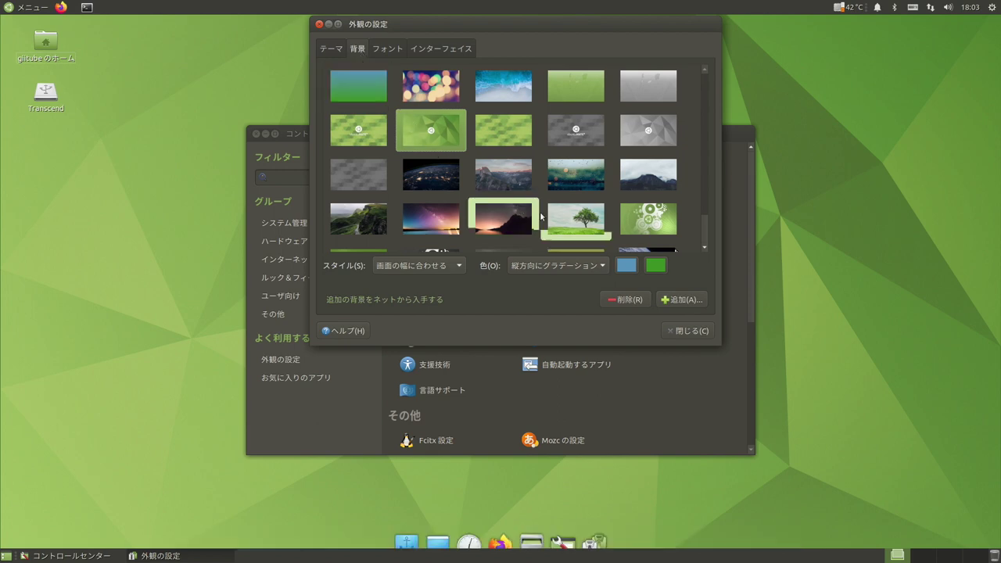
Preview the tree and mountain wallpapers, then keep the green polygon wallpaper.
{"action": "left_click", "coordinate": [552, 219]}
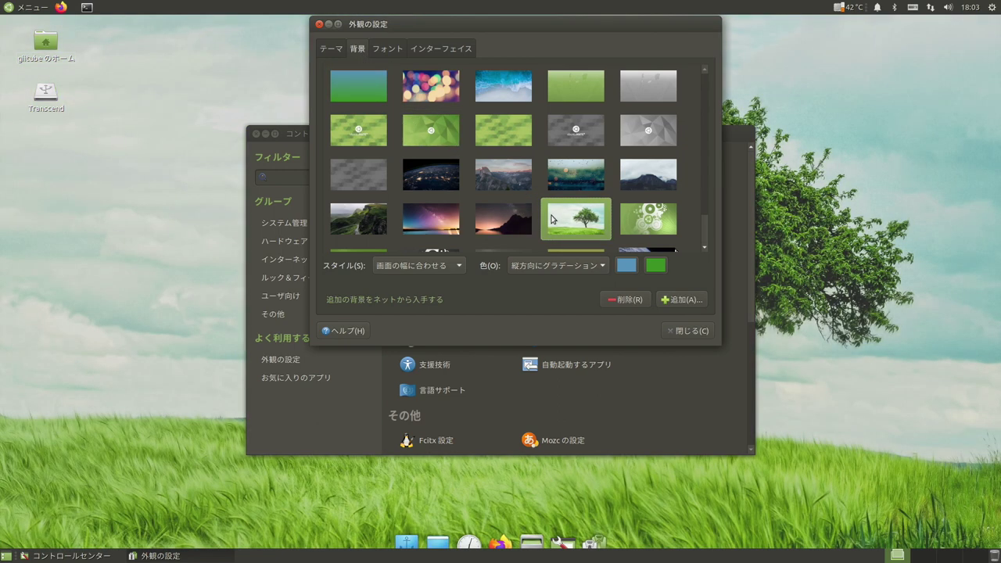
{"action": "left_click", "coordinate": [495, 174]}
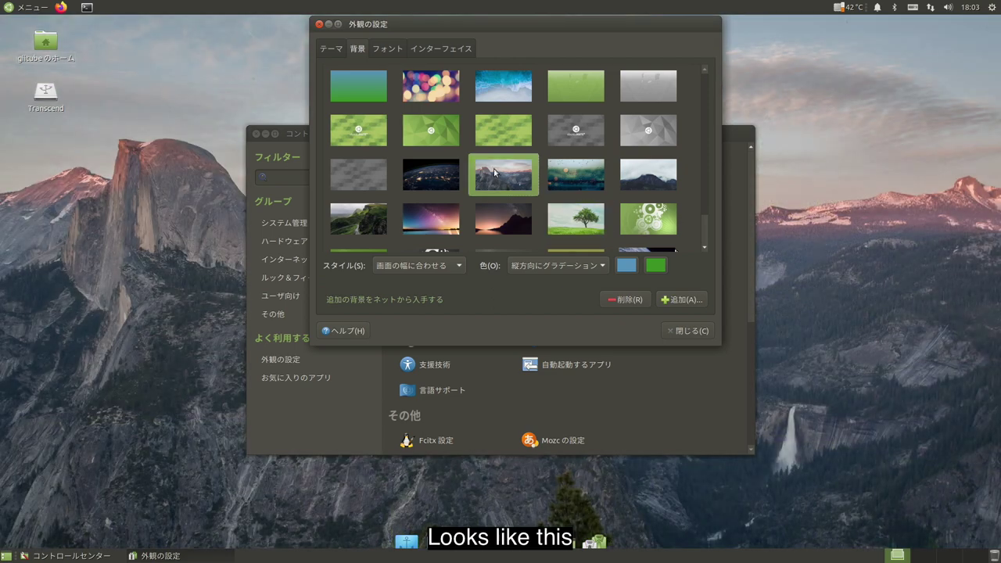
{"action": "left_click", "coordinate": [448, 129]}
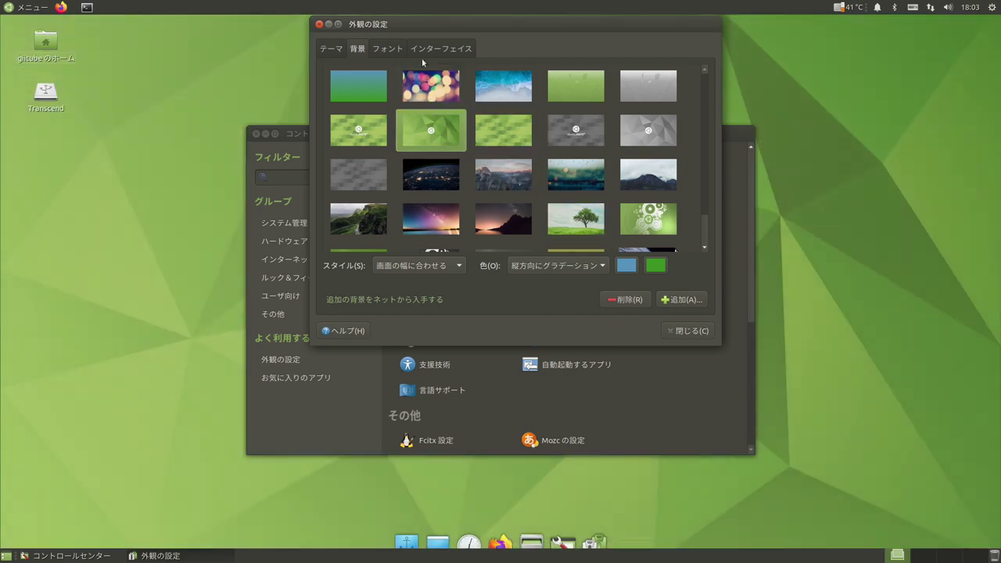
{"action": "left_click", "coordinate": [390, 51]}
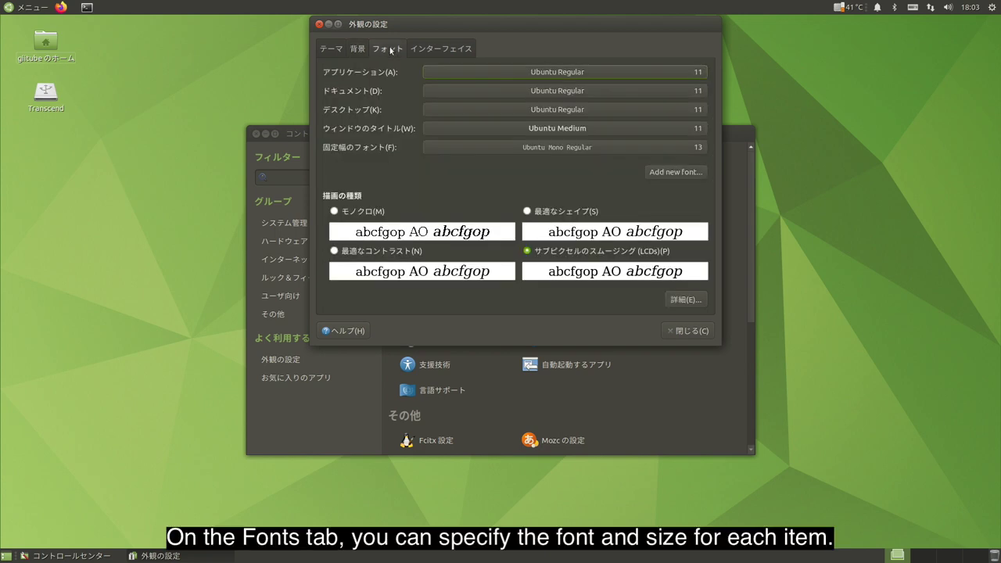
Set the application and document fonts to Ubuntu Regular 12.
{"action": "left_click", "coordinate": [692, 73]}
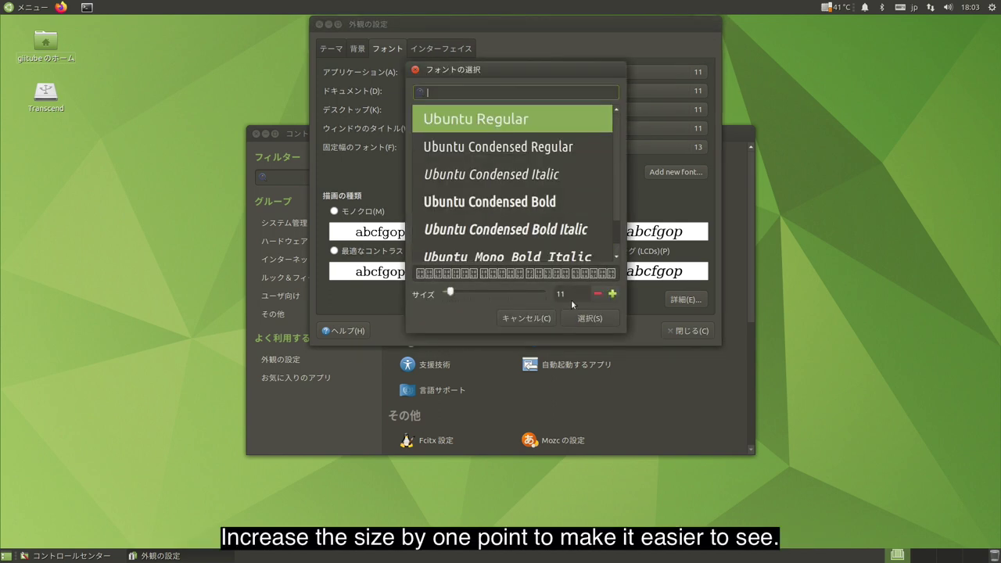
{"action": "left_click", "coordinate": [612, 294]}
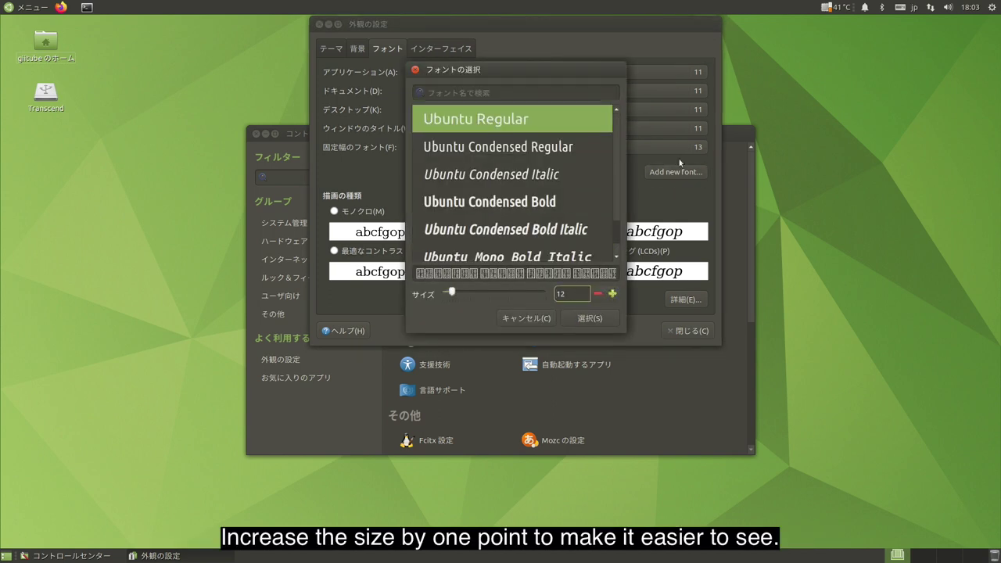
{"action": "left_click", "coordinate": [590, 319]}
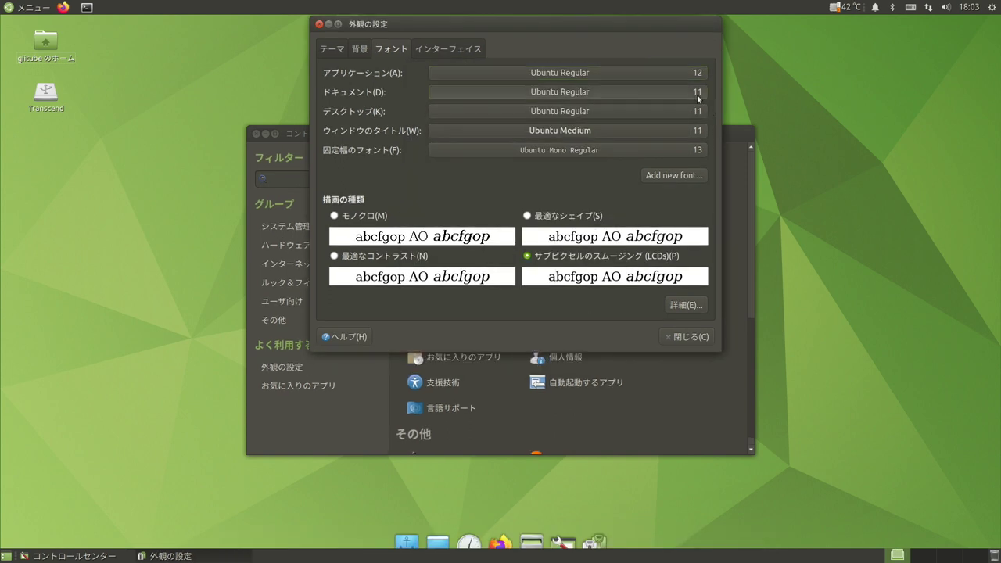
{"action": "left_click", "coordinate": [700, 98]}
{"action": "left_click", "coordinate": [612, 297]}
{"action": "left_click", "coordinate": [598, 324]}
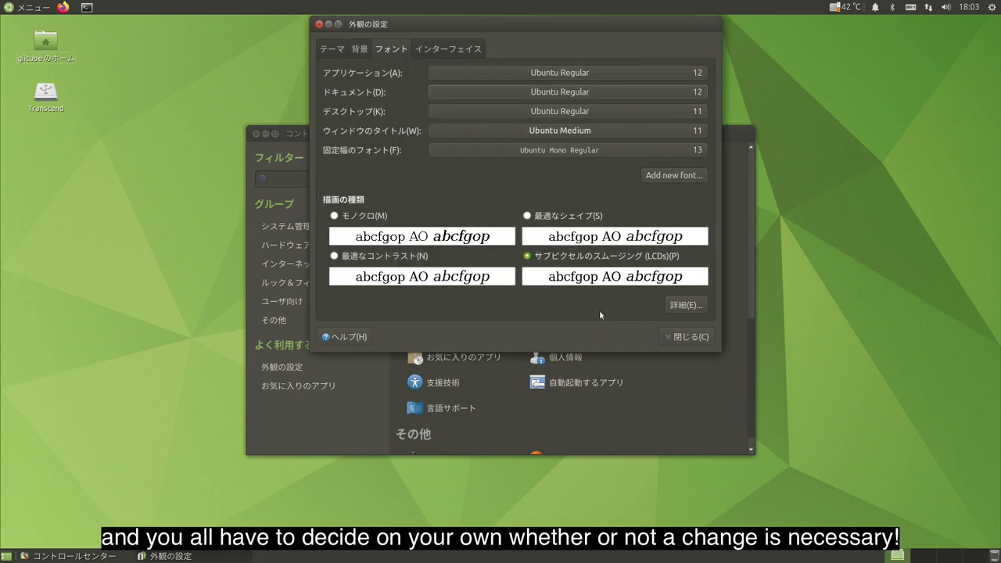
Set the desktop font and window title font to size 12.
{"action": "left_click", "coordinate": [701, 112]}
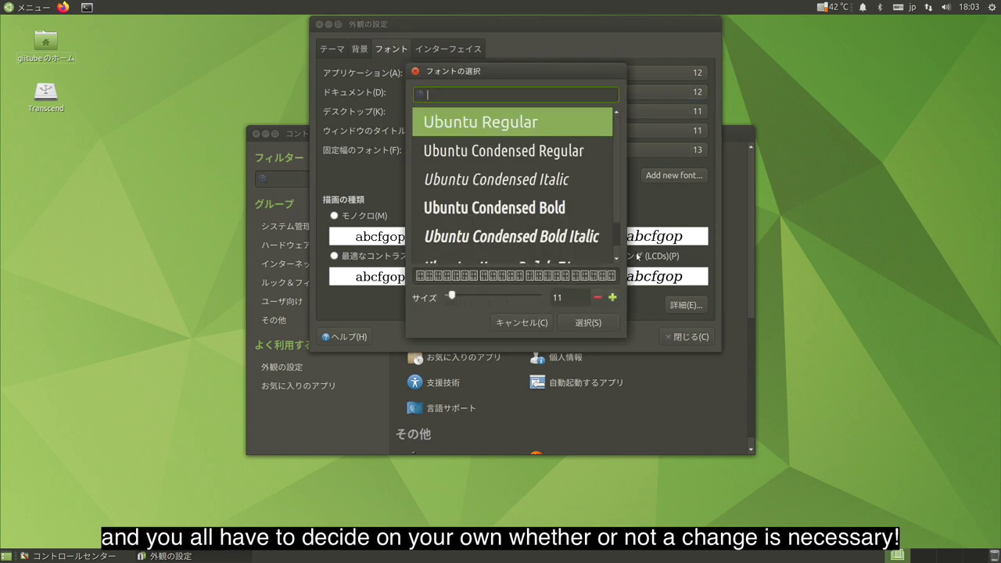
{"action": "left_click", "coordinate": [612, 298]}
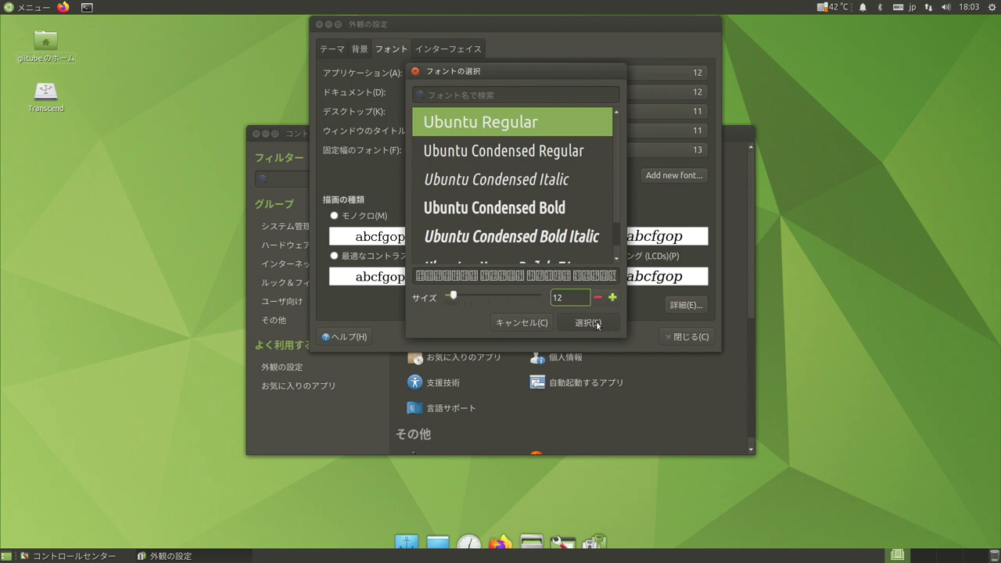
{"action": "left_click", "coordinate": [594, 322]}
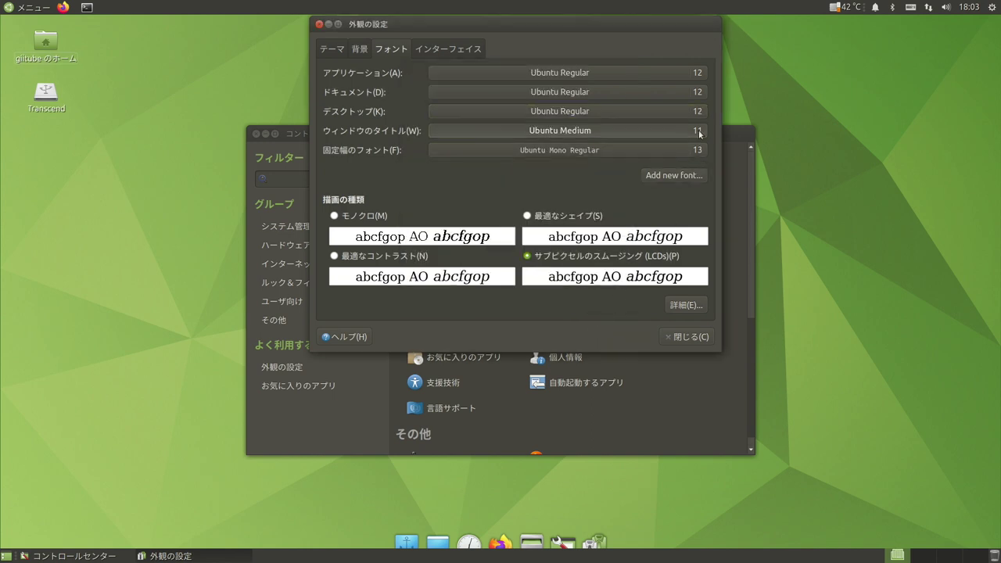
{"action": "left_click", "coordinate": [696, 131]}
{"action": "left_click", "coordinate": [612, 297]}
{"action": "left_click", "coordinate": [592, 323]}
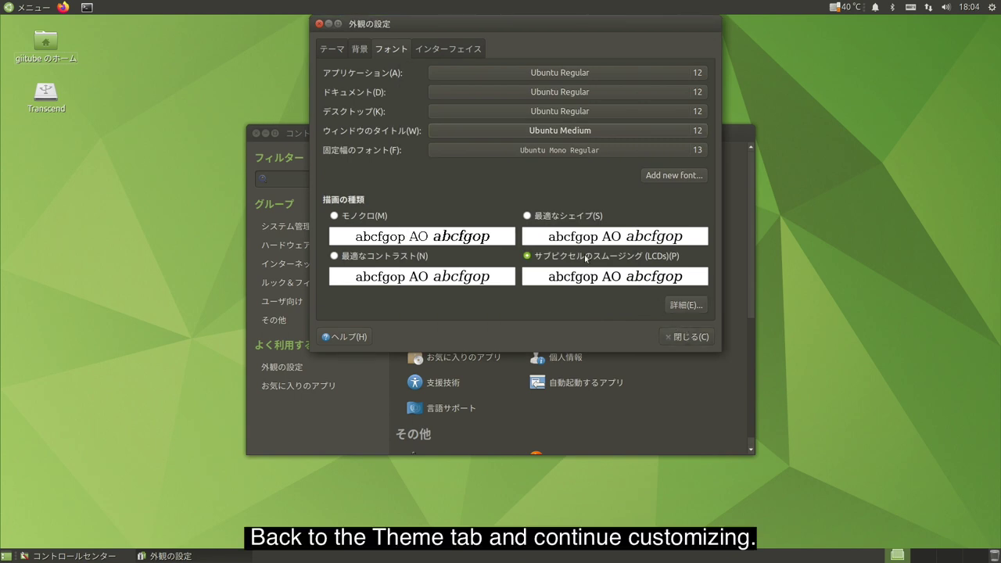
Customize the theme with the MATE (Black) pointer at a slightly larger size.
{"action": "left_click", "coordinate": [334, 50]}
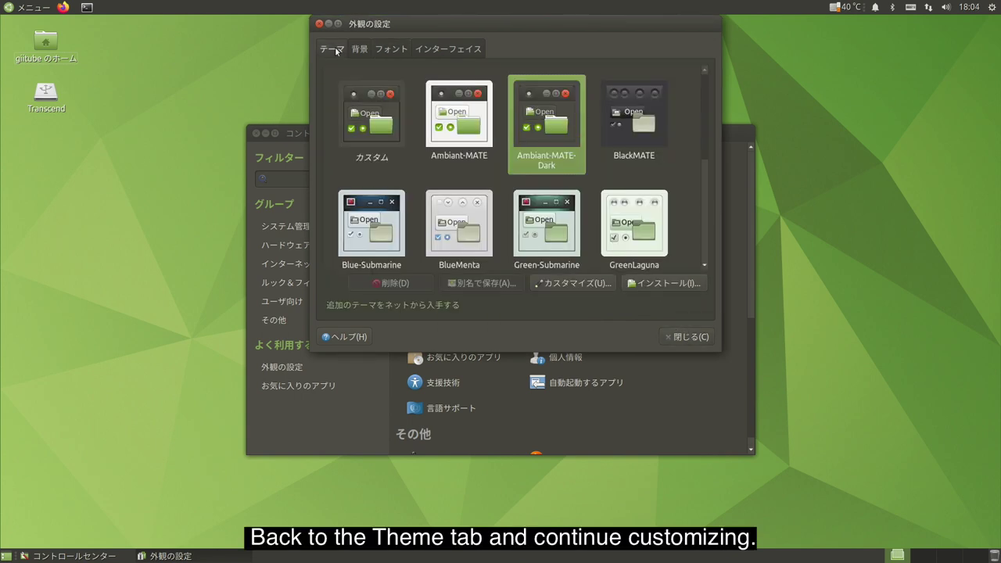
{"action": "left_click", "coordinate": [565, 285]}
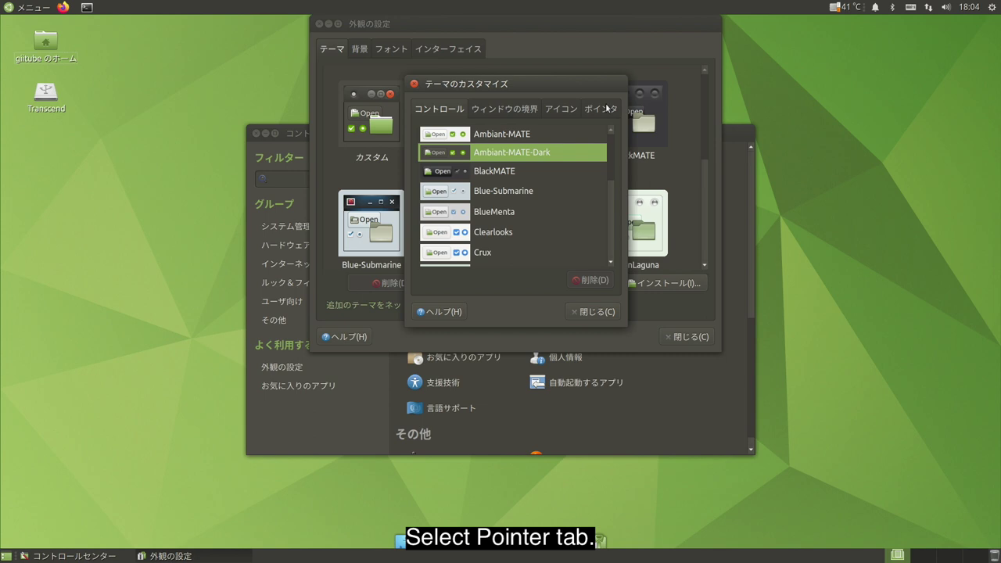
{"action": "left_click", "coordinate": [604, 108]}
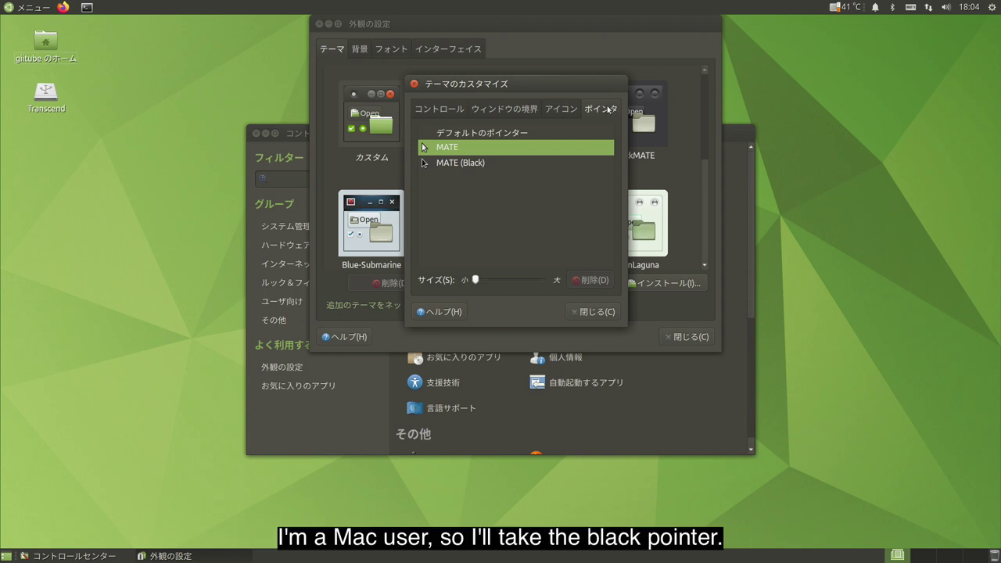
{"action": "left_click", "coordinate": [499, 168]}
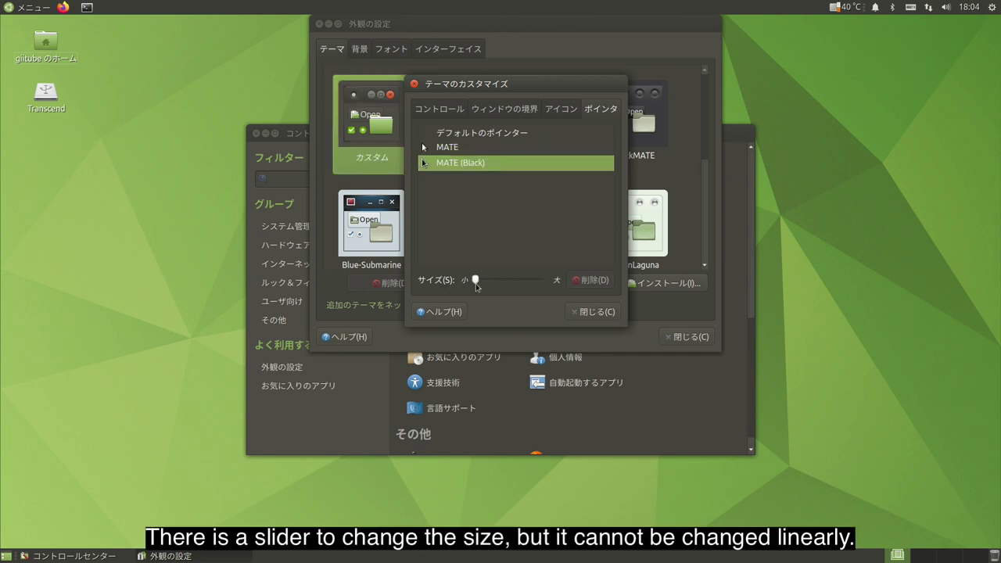
{"action": "left_click_drag", "start_coordinate": [476, 281], "coordinate": [498, 281]}
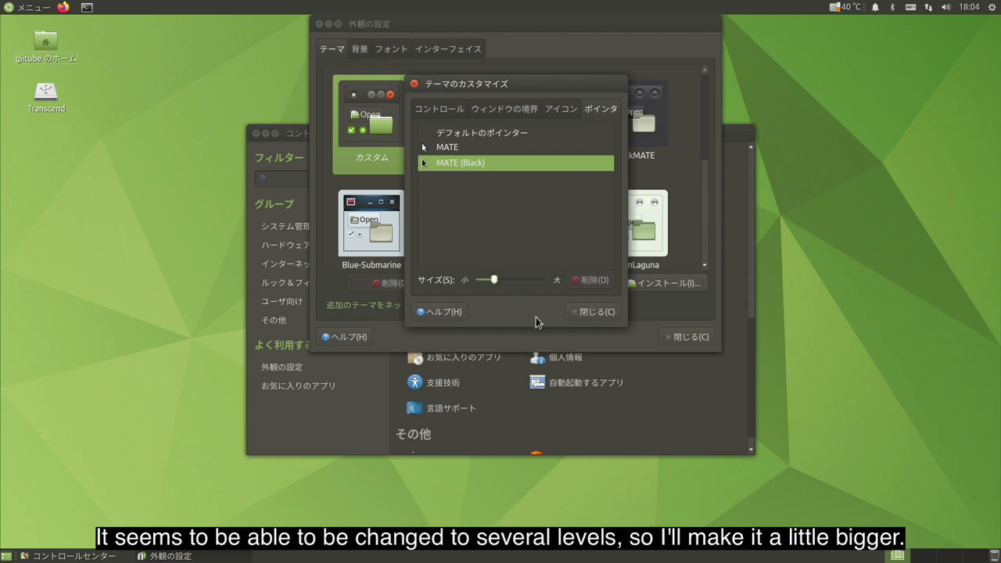
{"action": "left_click", "coordinate": [592, 313]}
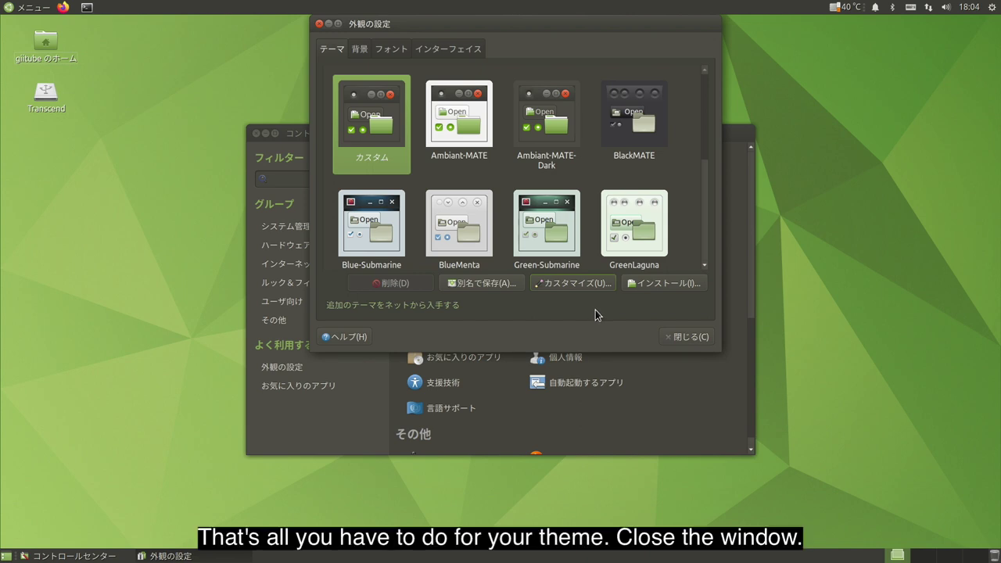
Close Appearance Preferences and open Window Preferences from the Control Center.
{"action": "left_click", "coordinate": [319, 24]}
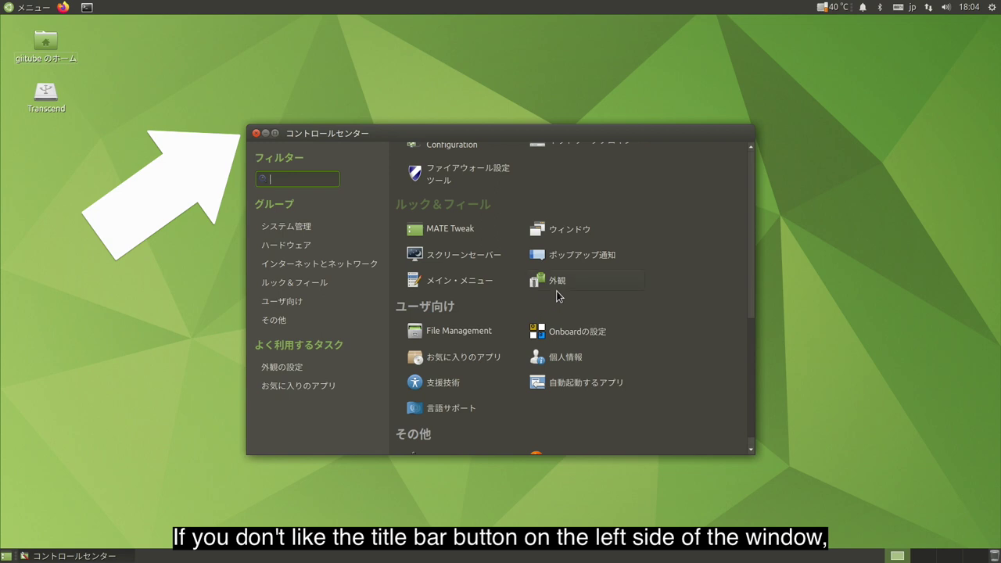
{"action": "left_click", "coordinate": [568, 232]}
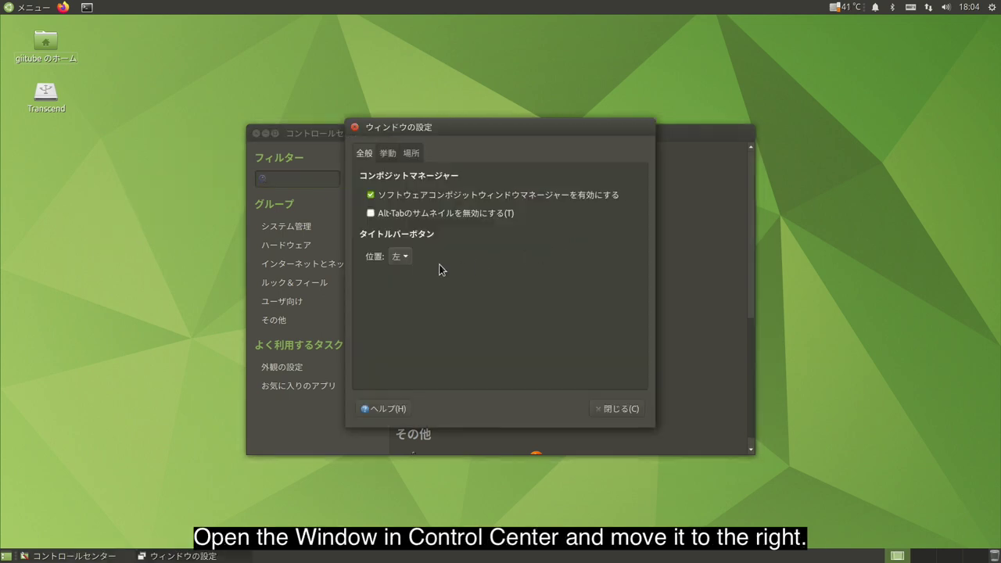
{"action": "left_click", "coordinate": [408, 259]}
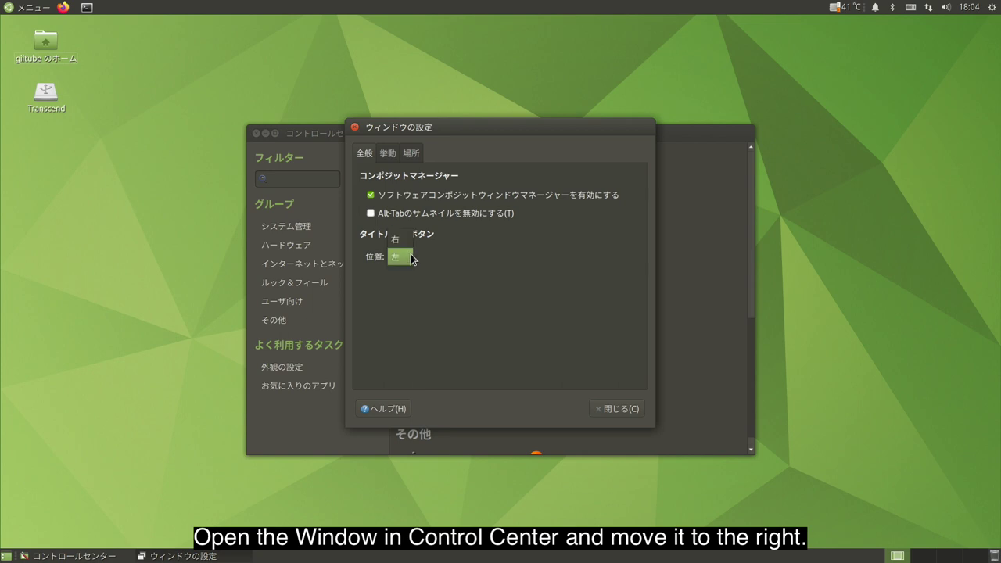
{"action": "left_click", "coordinate": [409, 259]}
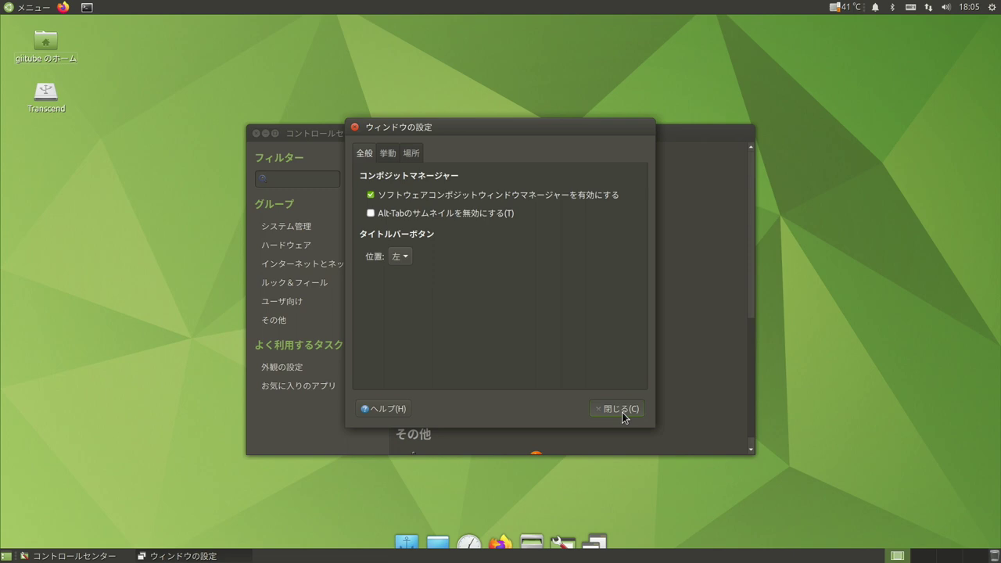
{"action": "left_click", "coordinate": [622, 409]}
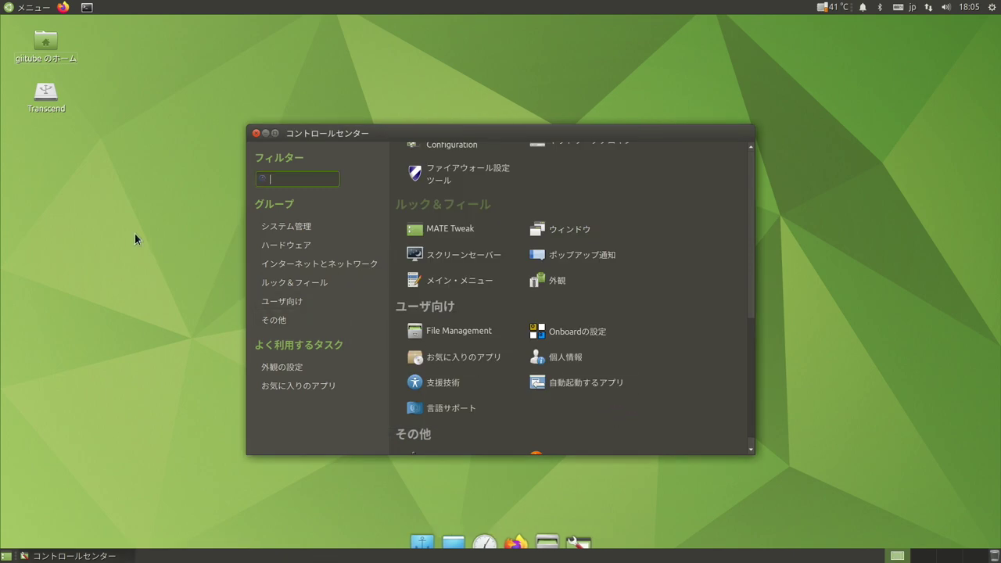
Create an untitled folder on the desktop and view the Desktop folder in Caja.
{"action": "right_click", "coordinate": [58, 199]}
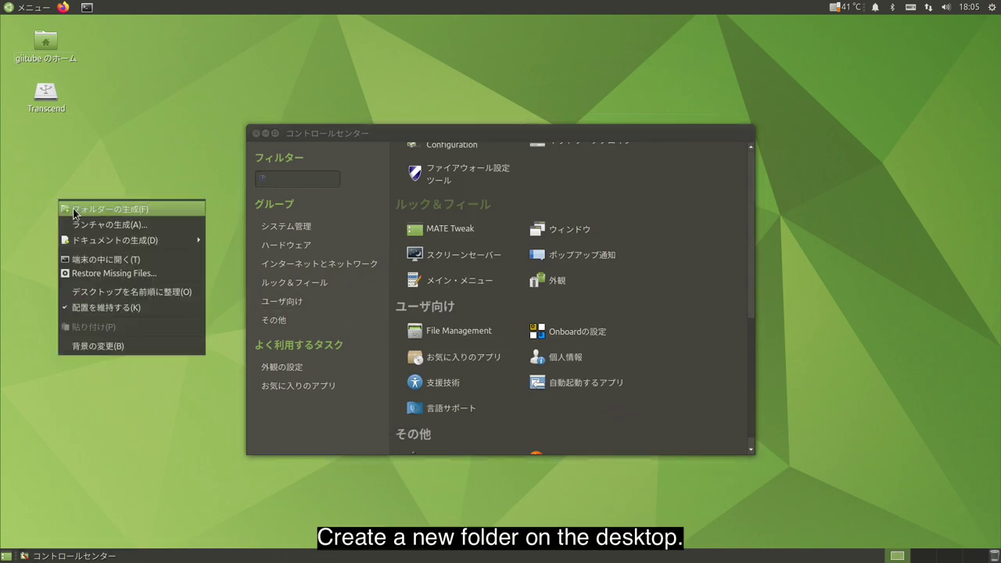
{"action": "left_click", "coordinate": [74, 210]}
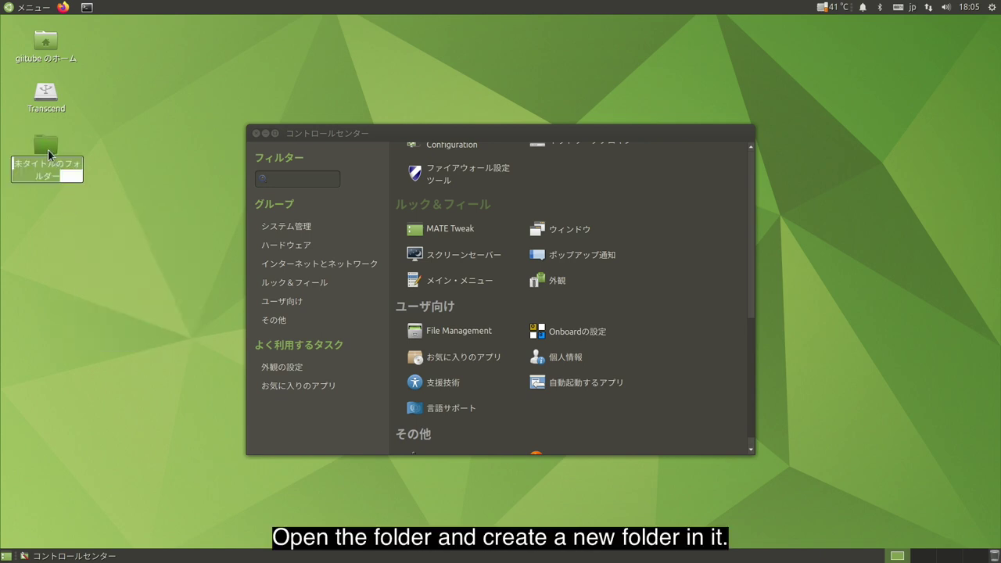
{"action": "double_click", "coordinate": [49, 151]}
{"action": "left_click", "coordinate": [45, 146]}
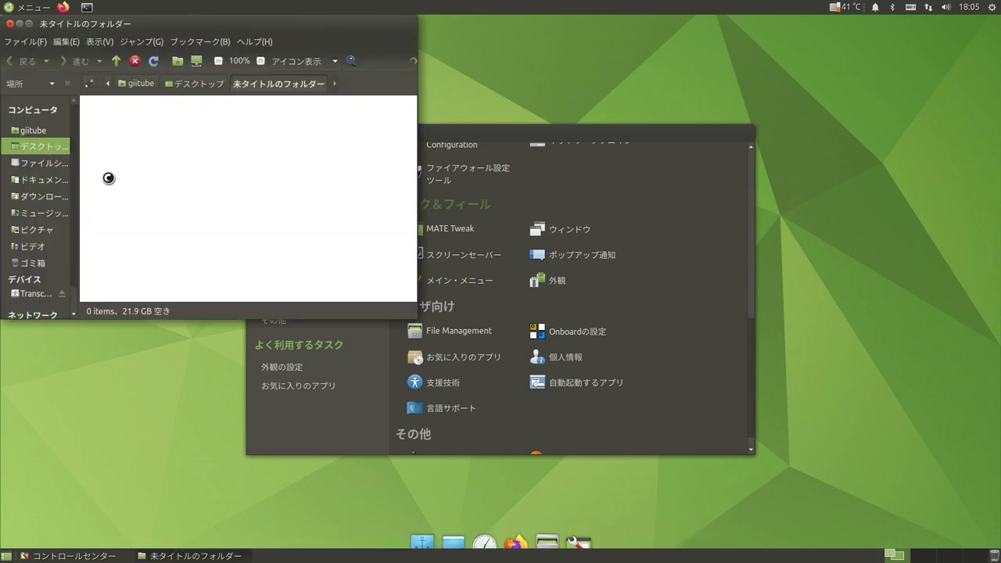
{"action": "left_click", "coordinate": [178, 163]}
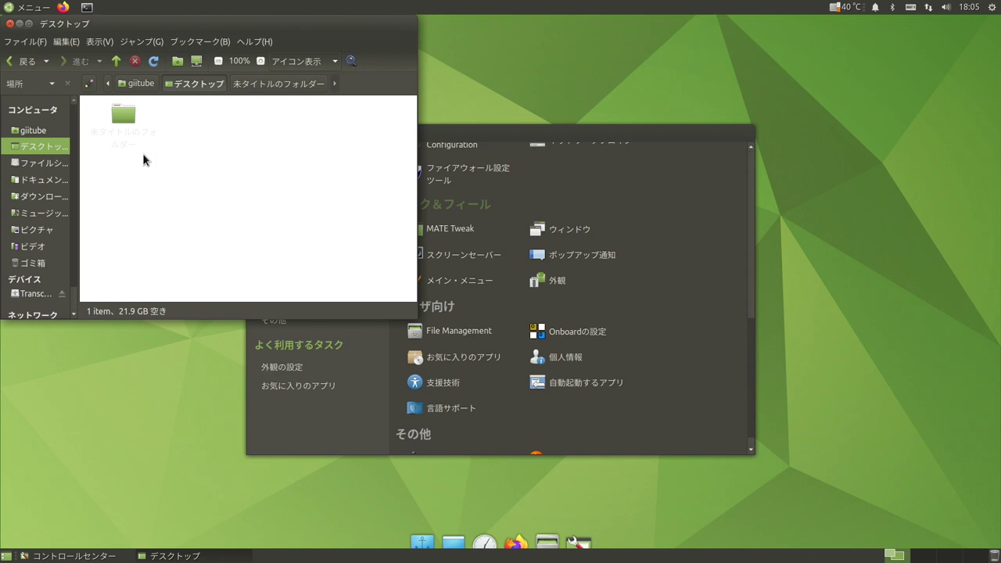
Open Backgrounds and Emblems colours and try Grapefruit and Ruby window backgrounds.
{"action": "left_click", "coordinate": [65, 41]}
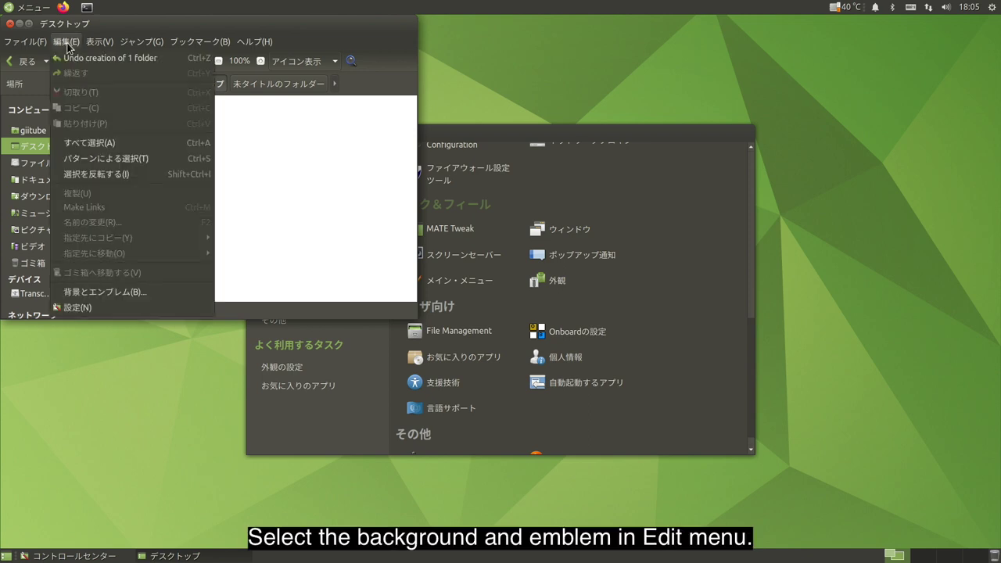
{"action": "left_click", "coordinate": [85, 291]}
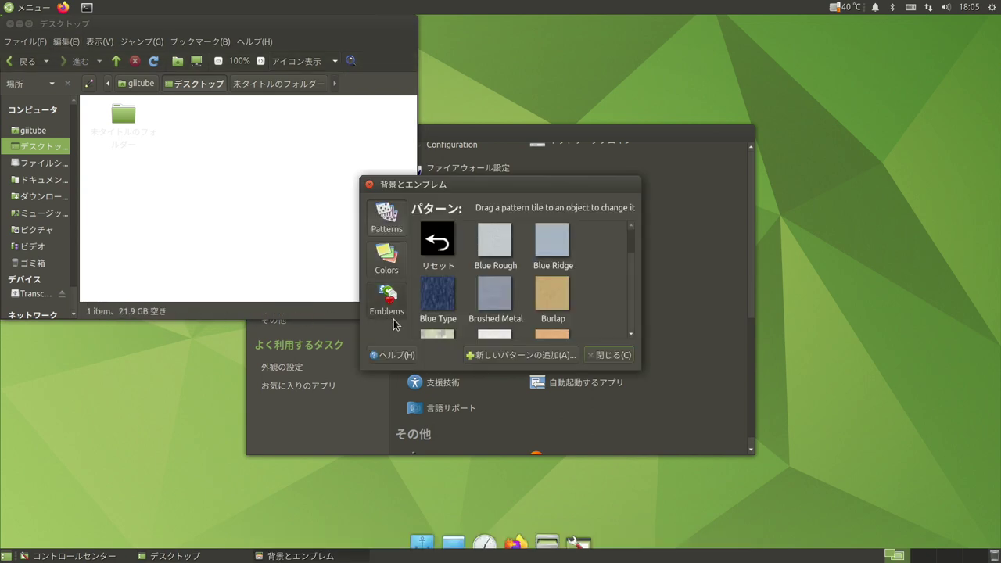
{"action": "left_click", "coordinate": [400, 260]}
{"action": "left_click_drag", "start_coordinate": [436, 292], "coordinate": [271, 223]}
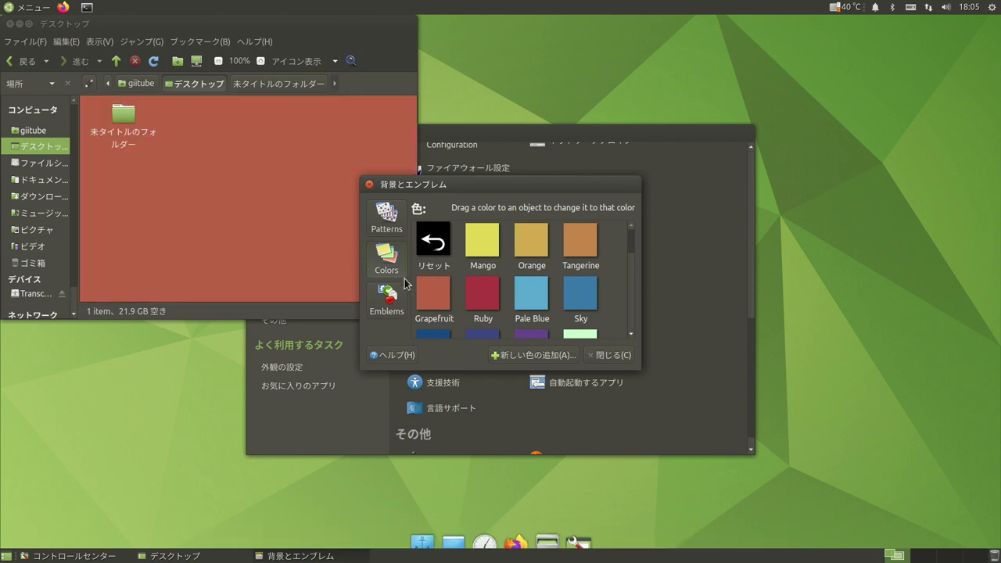
{"action": "left_click_drag", "start_coordinate": [483, 297], "coordinate": [300, 237]}
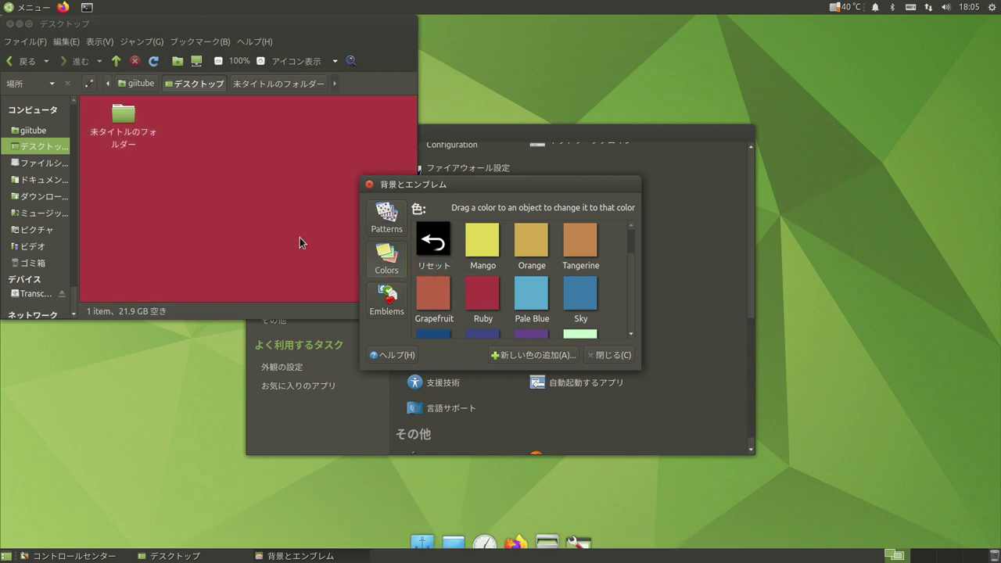
Try yellow and grey swatches, finishing with a dark grey window background.
{"action": "scroll", "coordinate": [480, 286], "scroll_direction": "down", "scroll_amount": 1}
{"action": "scroll", "coordinate": [480, 285], "scroll_direction": "down", "scroll_amount": 1}
{"action": "left_click_drag", "start_coordinate": [483, 291], "coordinate": [277, 217]}
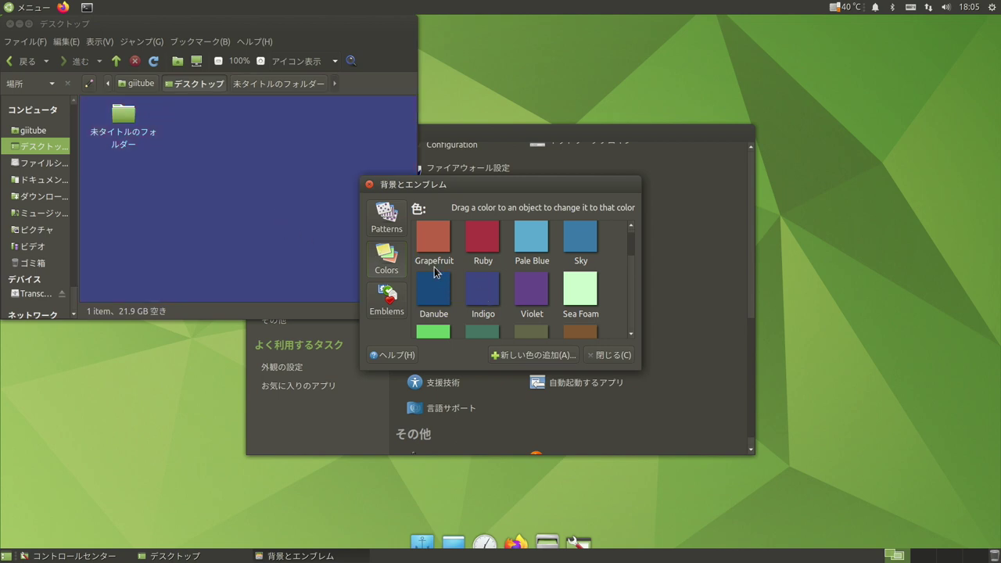
{"action": "scroll", "coordinate": [501, 273], "scroll_direction": "down", "scroll_amount": 1}
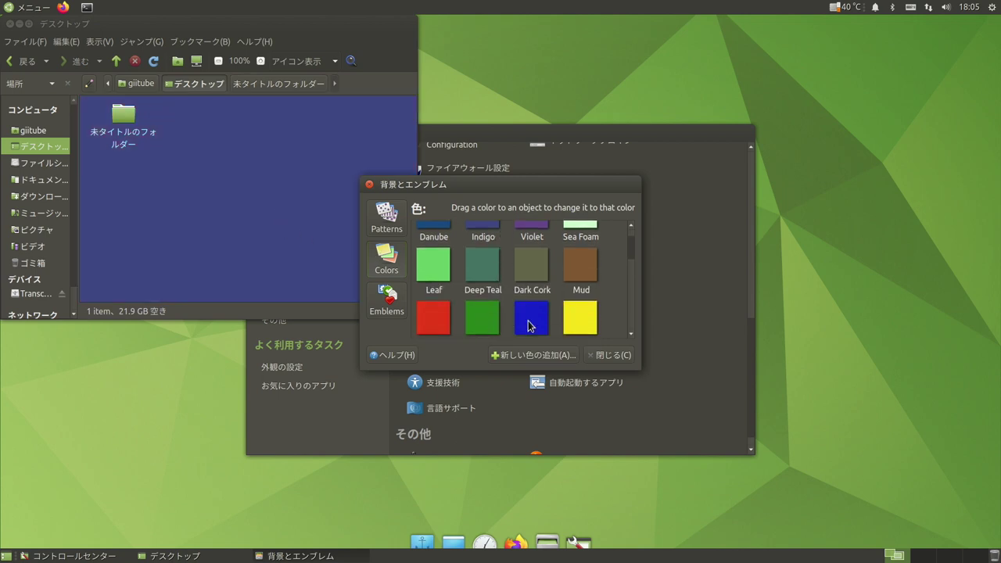
{"action": "left_click_drag", "start_coordinate": [576, 329], "coordinate": [280, 232]}
{"action": "scroll", "coordinate": [469, 292], "scroll_direction": "down", "scroll_amount": 2}
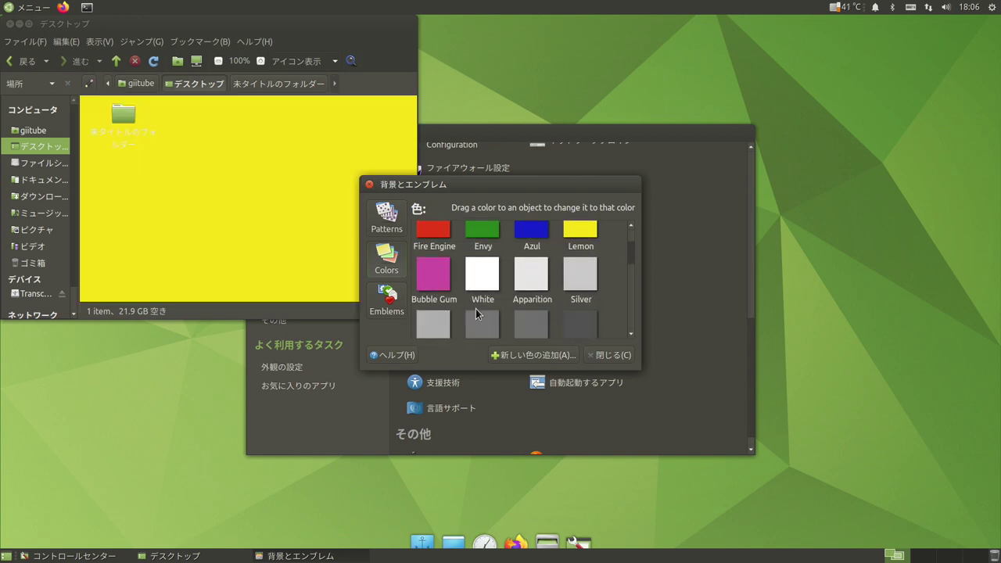
{"action": "left_click_drag", "start_coordinate": [485, 331], "coordinate": [278, 245]}
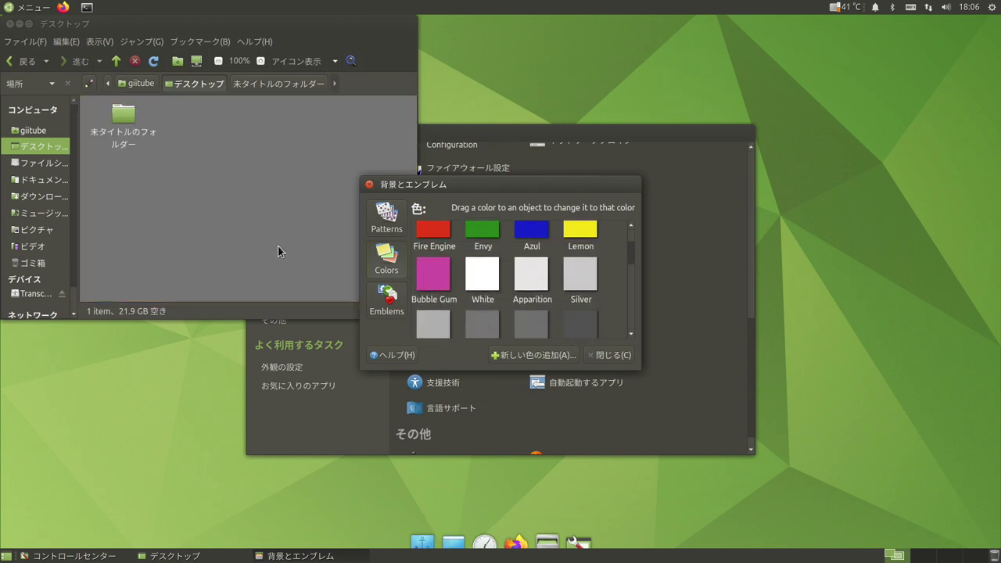
{"action": "left_click_drag", "start_coordinate": [531, 335], "coordinate": [252, 237]}
{"action": "left_click_drag", "start_coordinate": [591, 334], "coordinate": [274, 229]}
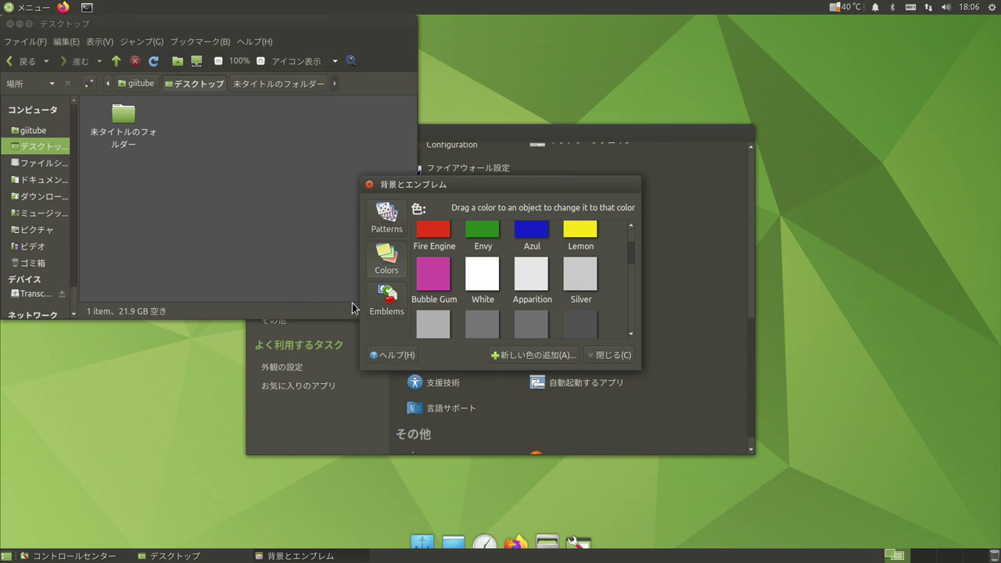
Add the camera, danger and sales emblems to the untitled folder.
{"action": "left_click", "coordinate": [389, 304]}
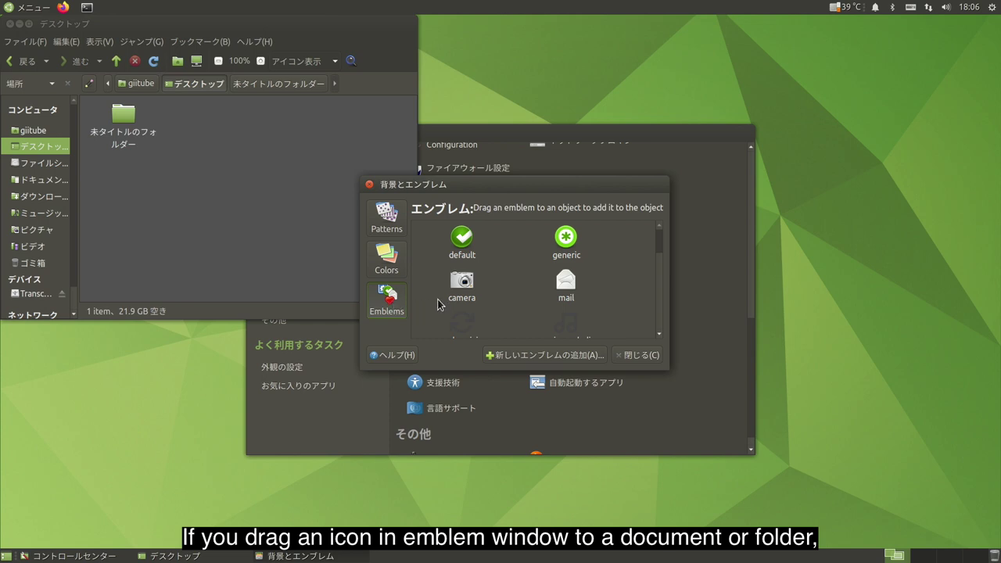
{"action": "left_click_drag", "start_coordinate": [462, 283], "coordinate": [125, 117]}
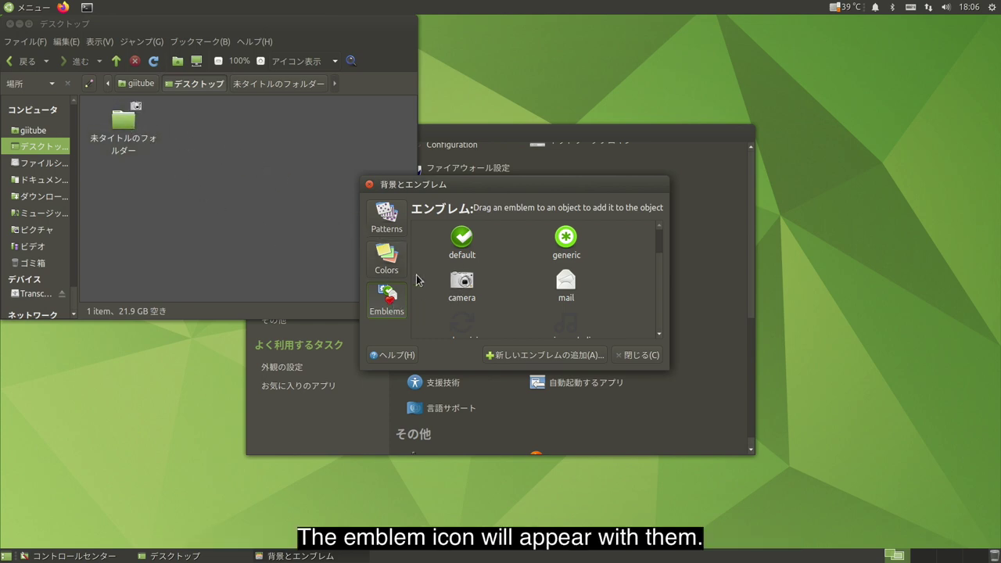
{"action": "scroll", "coordinate": [485, 291], "scroll_direction": "down", "scroll_amount": 2}
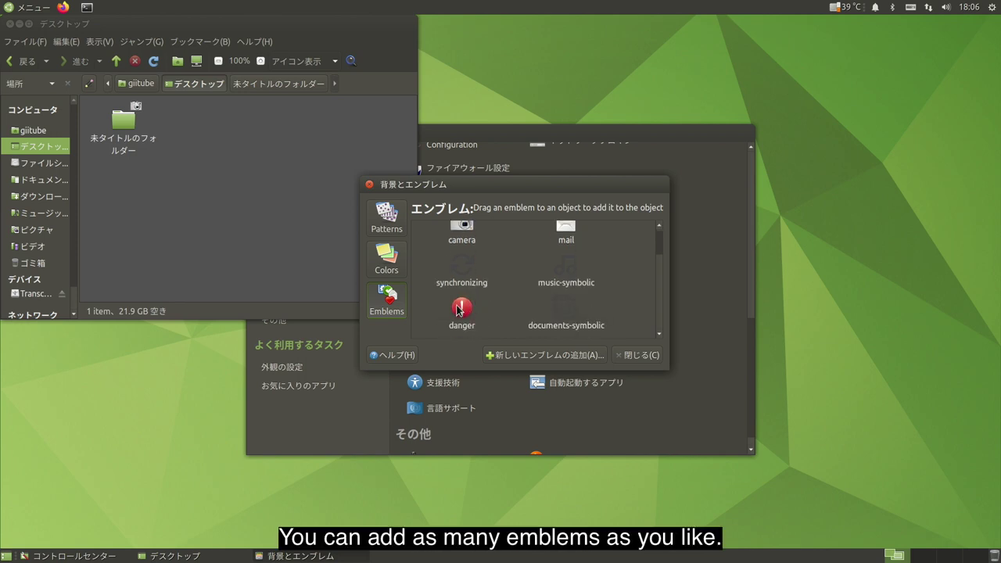
{"action": "left_click_drag", "start_coordinate": [460, 311], "coordinate": [117, 122]}
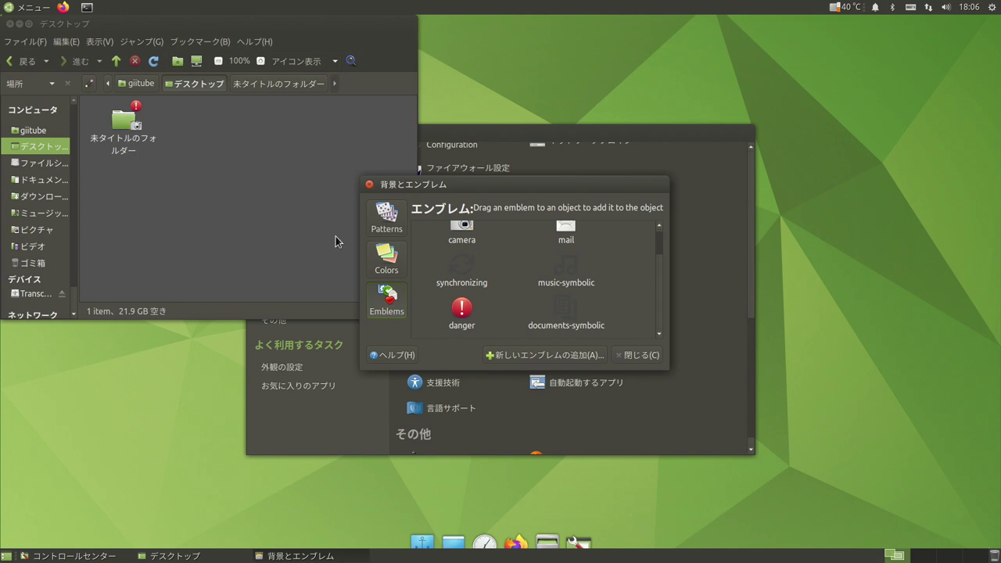
{"action": "scroll", "coordinate": [484, 298], "scroll_direction": "down", "scroll_amount": 1}
{"action": "left_click_drag", "start_coordinate": [465, 302], "coordinate": [125, 127]}
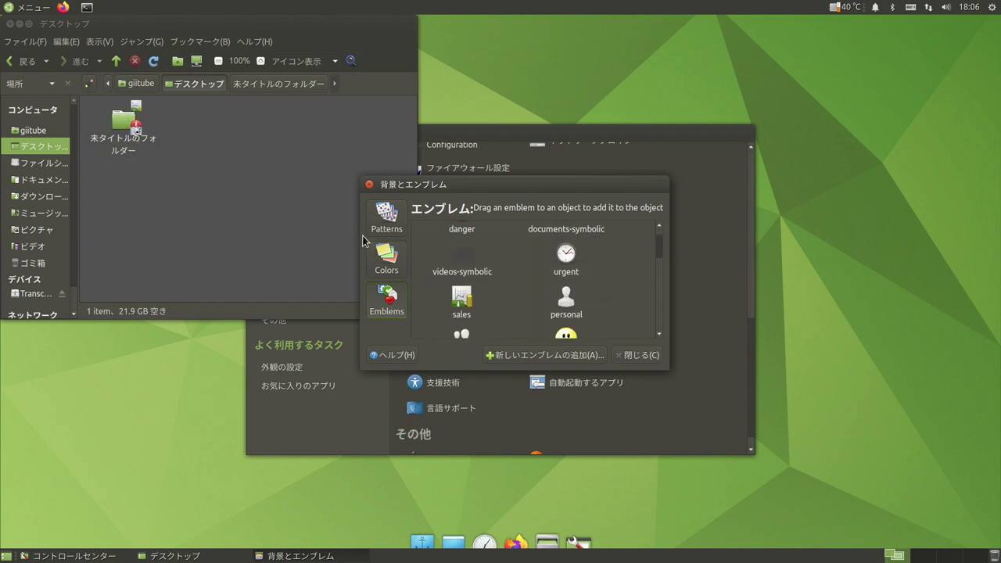
Add the ohno, favorite star, cool sunglasses and 削除 emblems to the same folder.
{"action": "scroll", "coordinate": [505, 267], "scroll_direction": "down", "scroll_amount": 3}
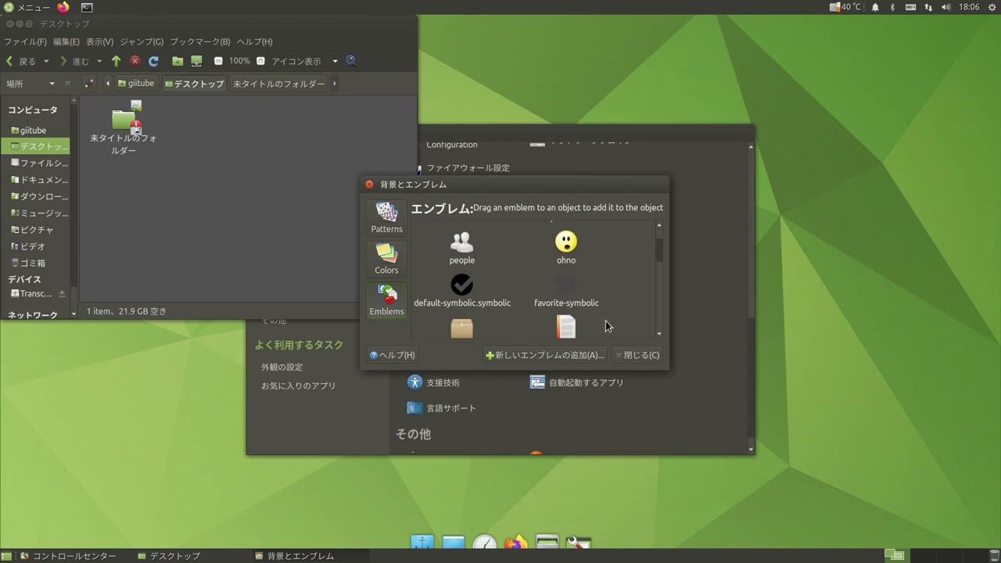
{"action": "left_click_drag", "start_coordinate": [565, 252], "coordinate": [121, 127]}
{"action": "scroll", "coordinate": [429, 261], "scroll_direction": "down", "scroll_amount": 5}
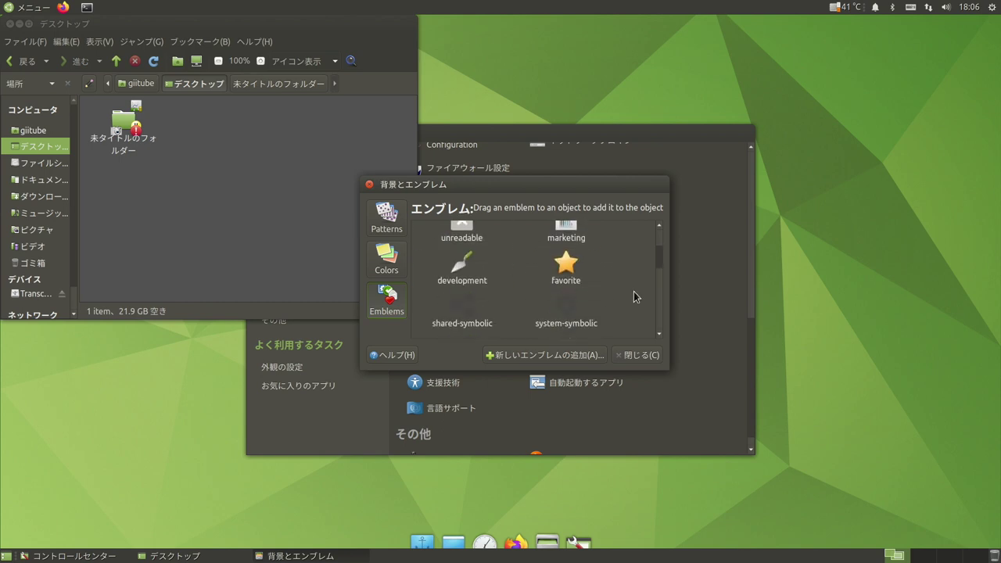
{"action": "left_click_drag", "start_coordinate": [568, 264], "coordinate": [131, 125]}
{"action": "scroll", "coordinate": [531, 276], "scroll_direction": "down", "scroll_amount": 1}
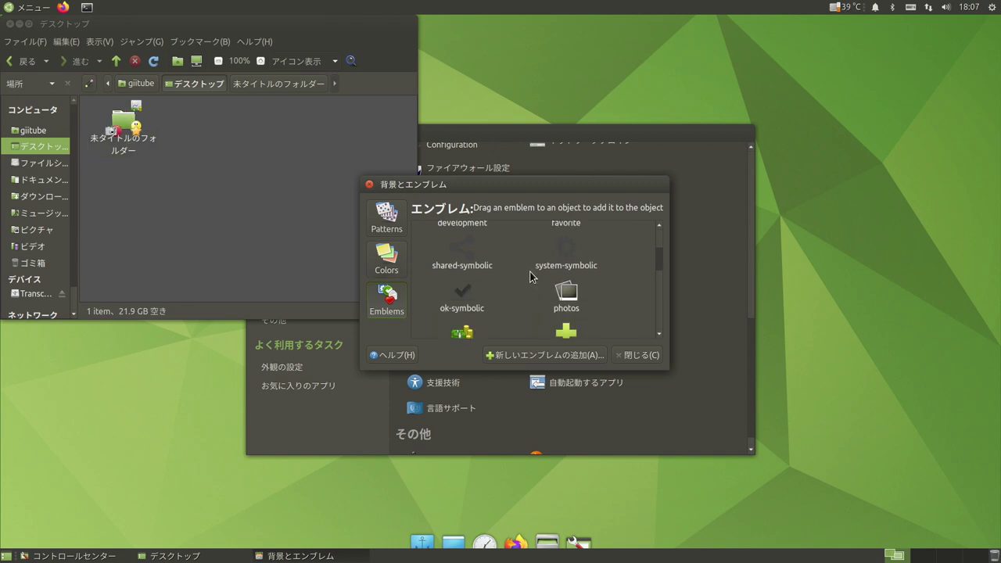
{"action": "scroll", "coordinate": [530, 276], "scroll_direction": "down", "scroll_amount": 3}
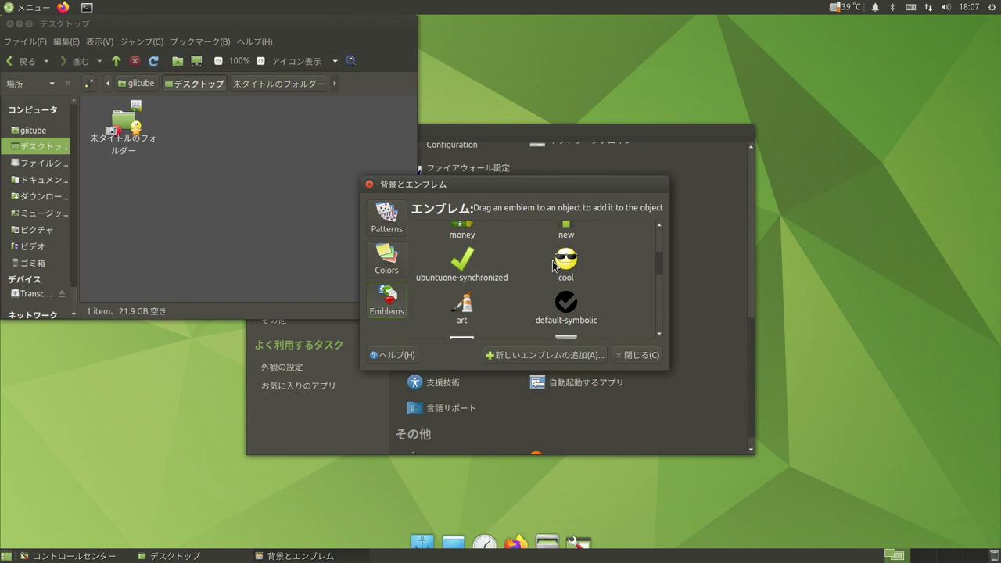
{"action": "left_click_drag", "start_coordinate": [559, 257], "coordinate": [128, 125]}
{"action": "scroll", "coordinate": [535, 266], "scroll_direction": "down", "scroll_amount": 5}
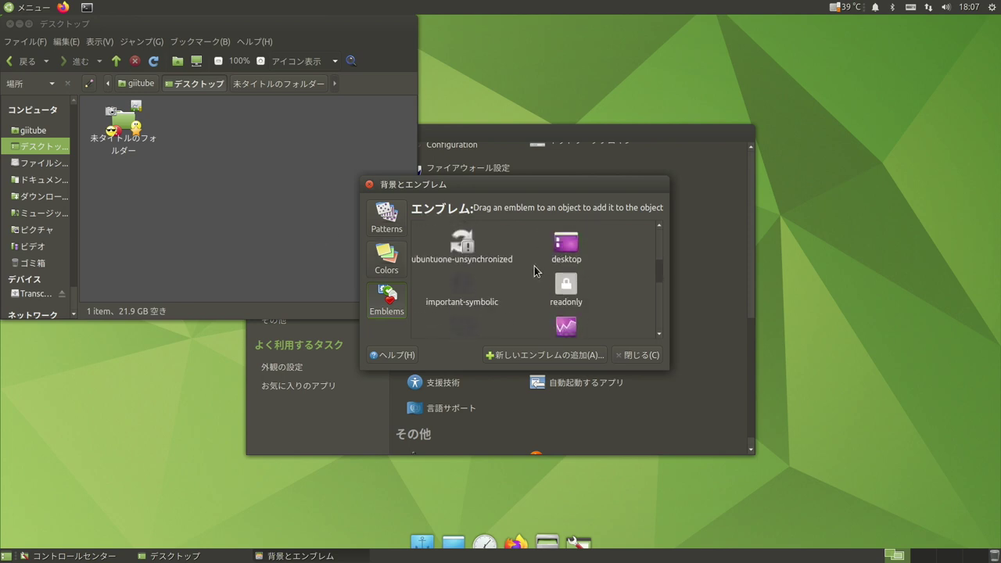
{"action": "scroll", "coordinate": [535, 266], "scroll_direction": "down", "scroll_amount": 5}
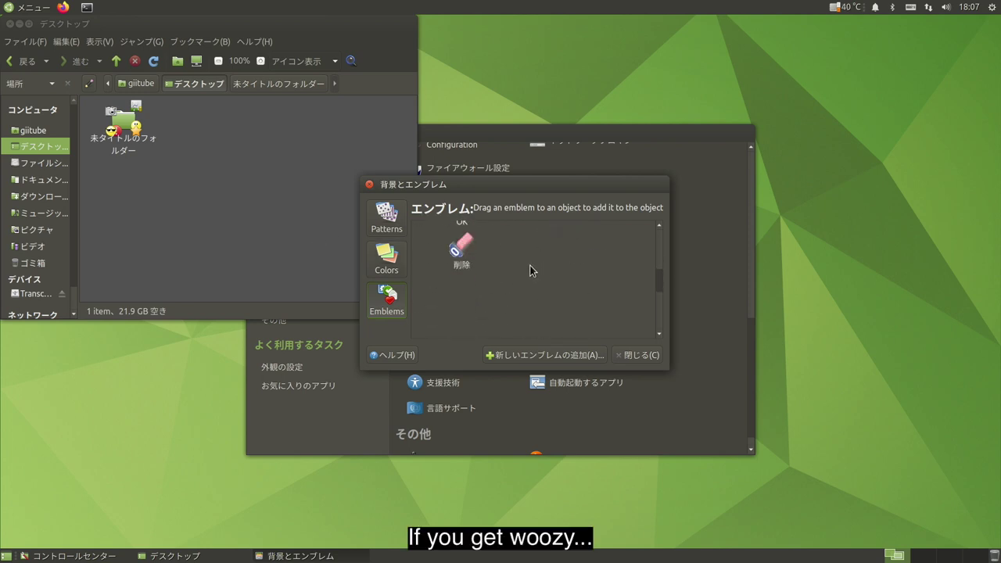
{"action": "left_click_drag", "start_coordinate": [461, 249], "coordinate": [127, 121]}
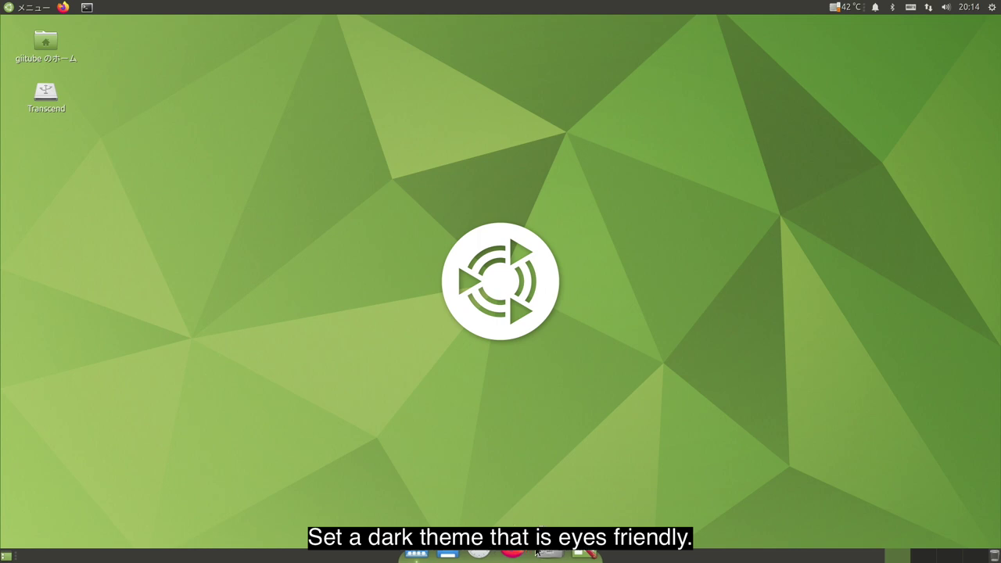
Launch Firefox, go to アドオン, and search the add-ons site for 'dark reader'.
{"action": "left_click", "coordinate": [509, 555]}
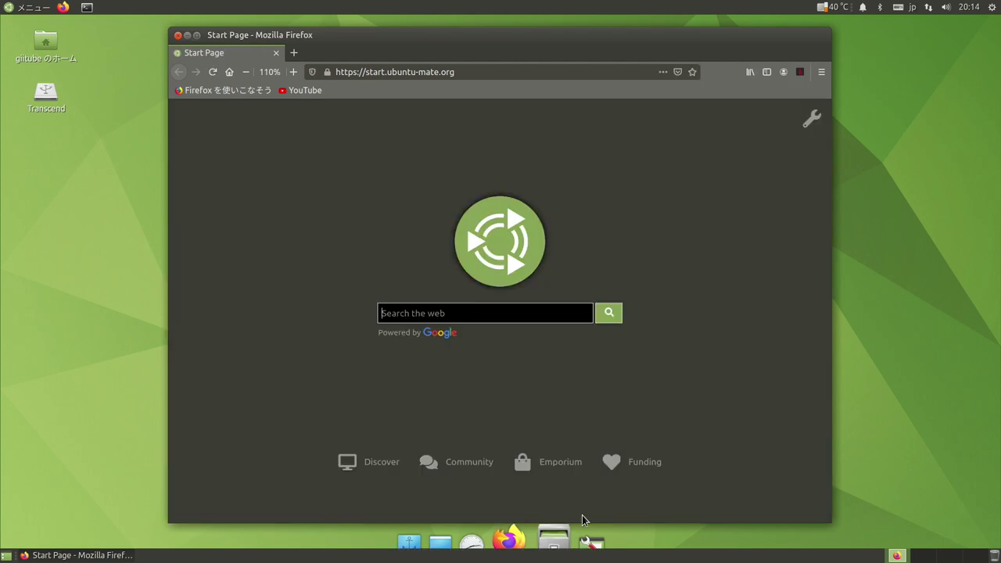
{"action": "left_click", "coordinate": [822, 73]}
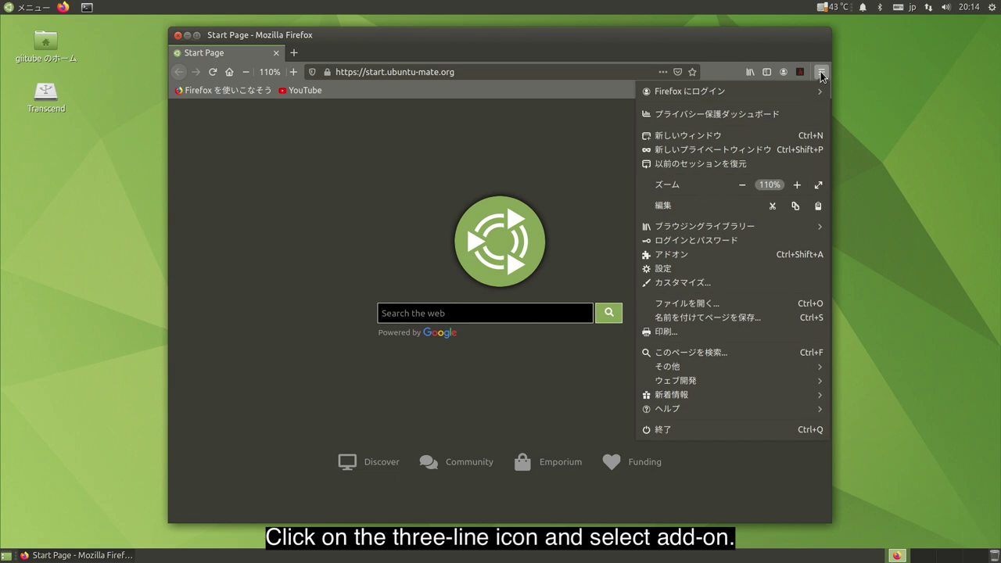
{"action": "left_click", "coordinate": [726, 256]}
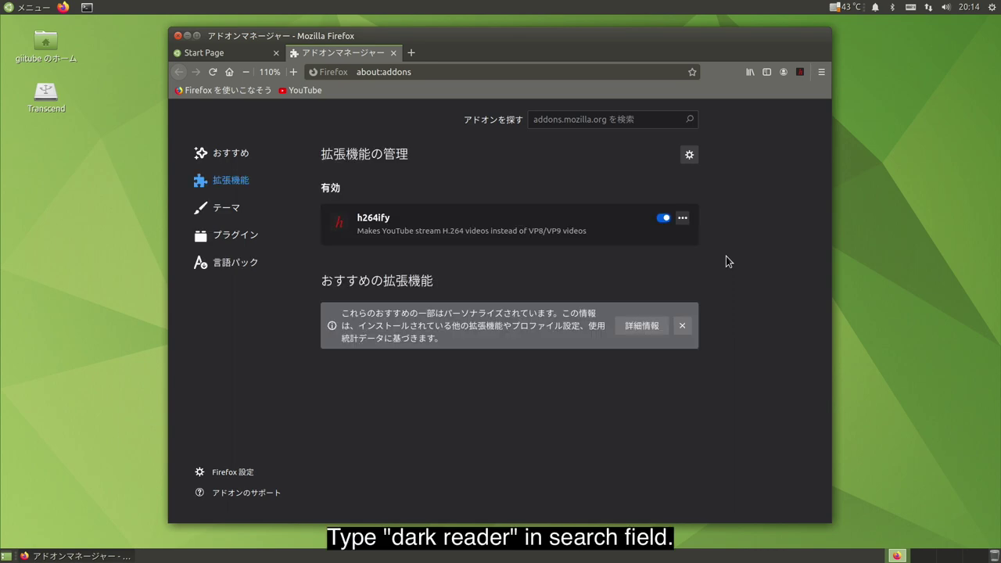
{"action": "left_click", "coordinate": [605, 125]}
{"action": "type", "text": "dark"}
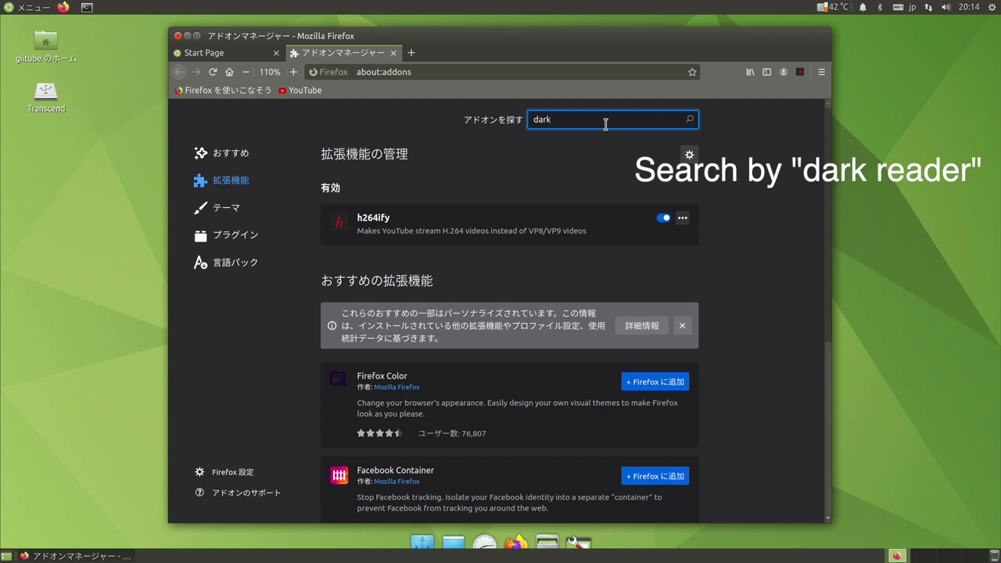
{"action": "type", "text": " reader"}
{"action": "key", "text": "Return"}
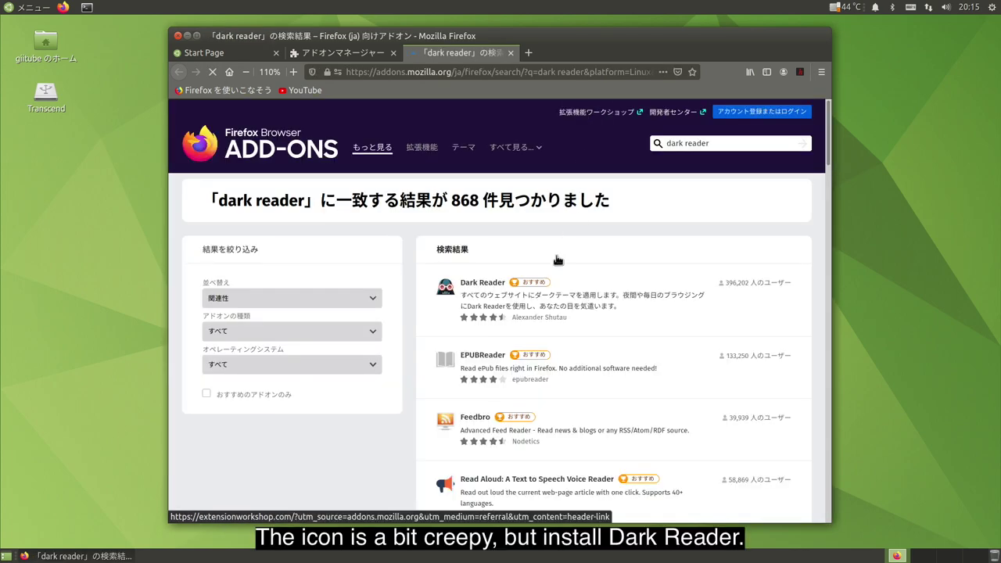
Install the Dark Reader extension via Firefox へ追加 and confirm its permissions.
{"action": "left_click", "coordinate": [483, 287]}
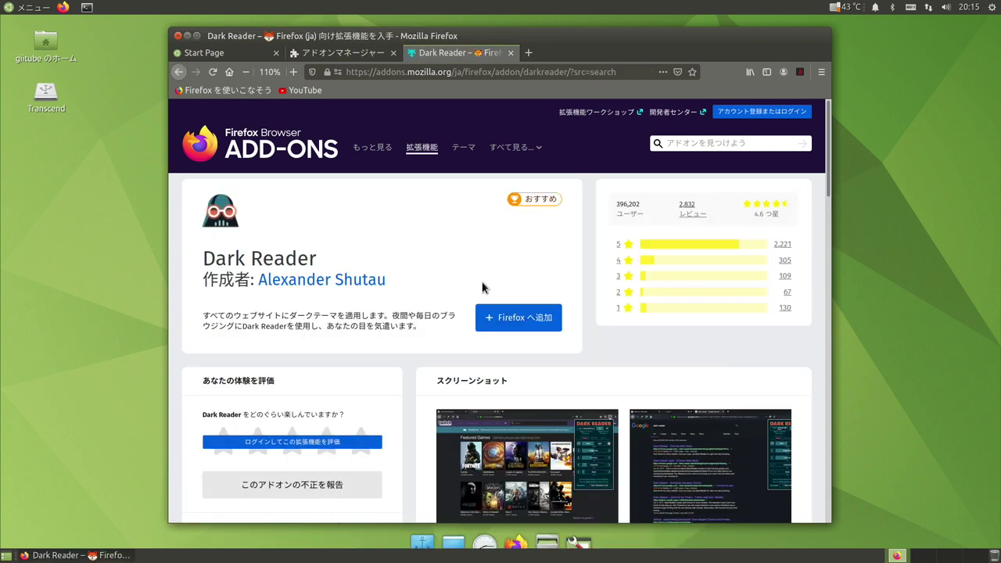
{"action": "left_click", "coordinate": [514, 322]}
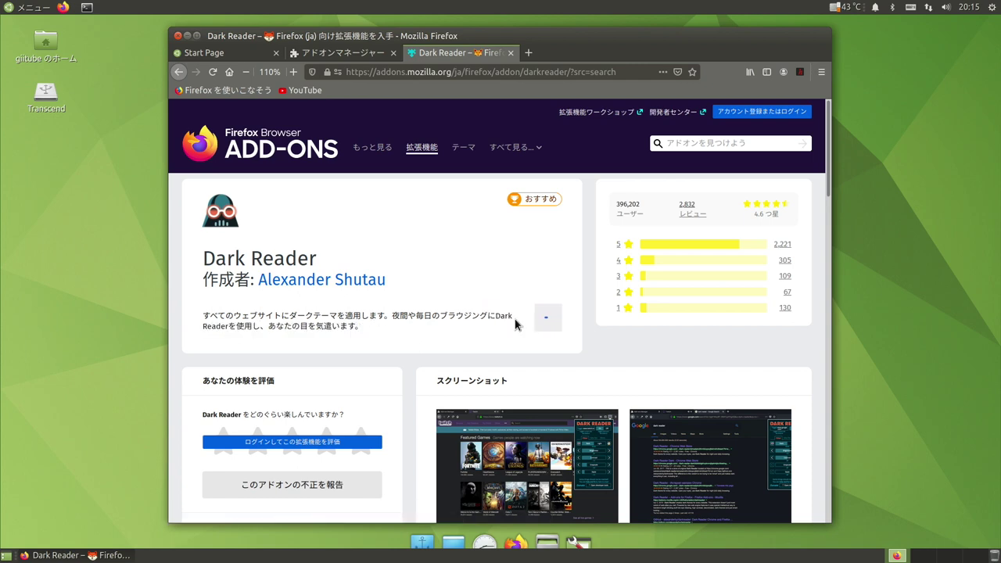
{"action": "left_click", "coordinate": [561, 208]}
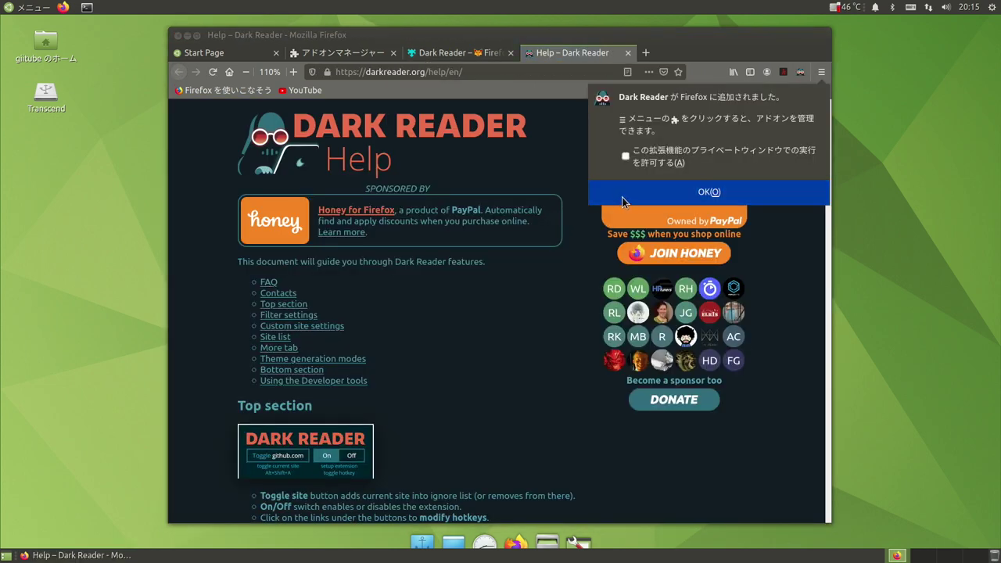
{"action": "left_click", "coordinate": [623, 200]}
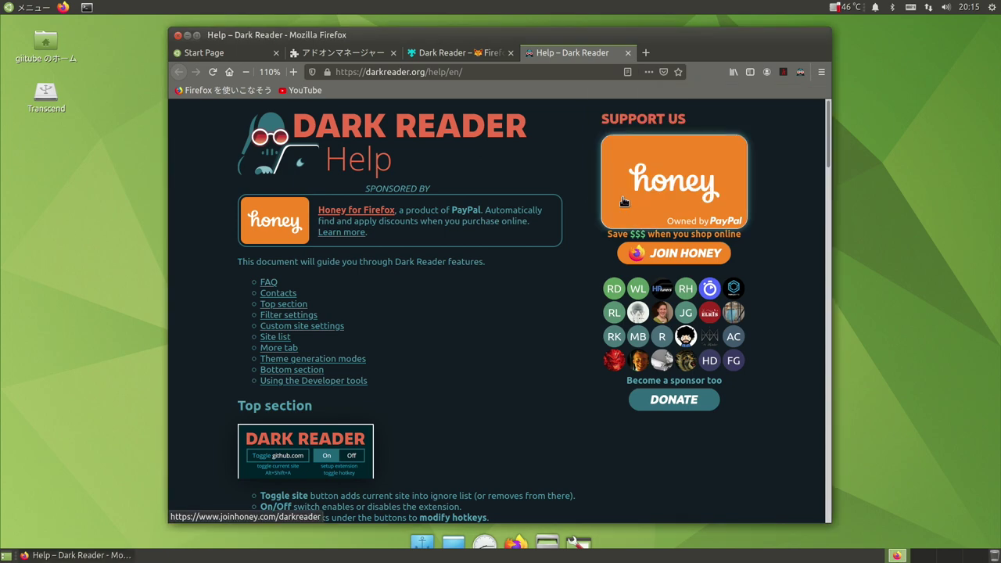
Close the Dark Reader tabs and search 'yahoo japan' from the address bar.
{"action": "left_click", "coordinate": [628, 52]}
{"action": "left_click", "coordinate": [511, 52]}
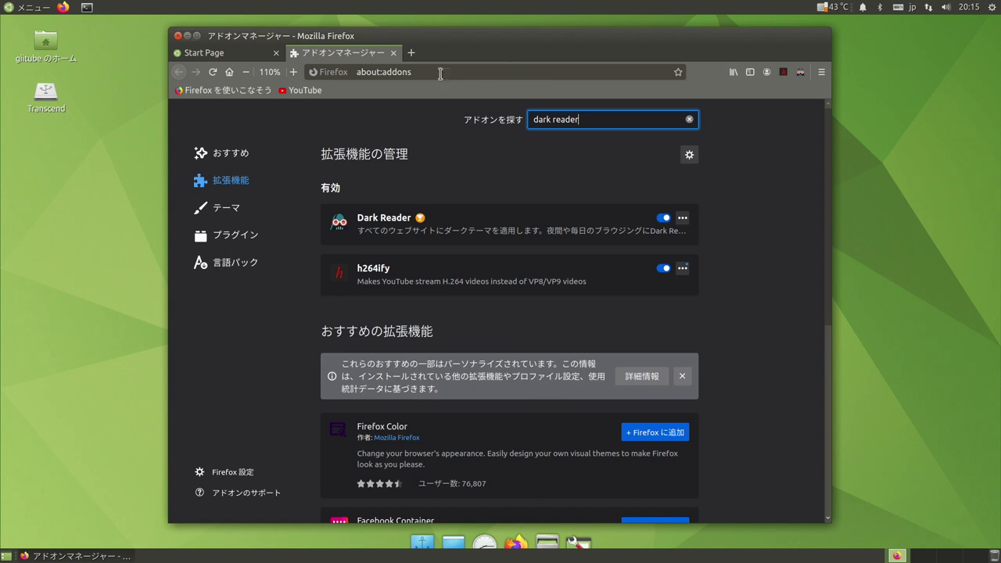
{"action": "left_click", "coordinate": [441, 72]}
{"action": "type", "text": "yahoo"}
{"action": "left_click", "coordinate": [344, 121]}
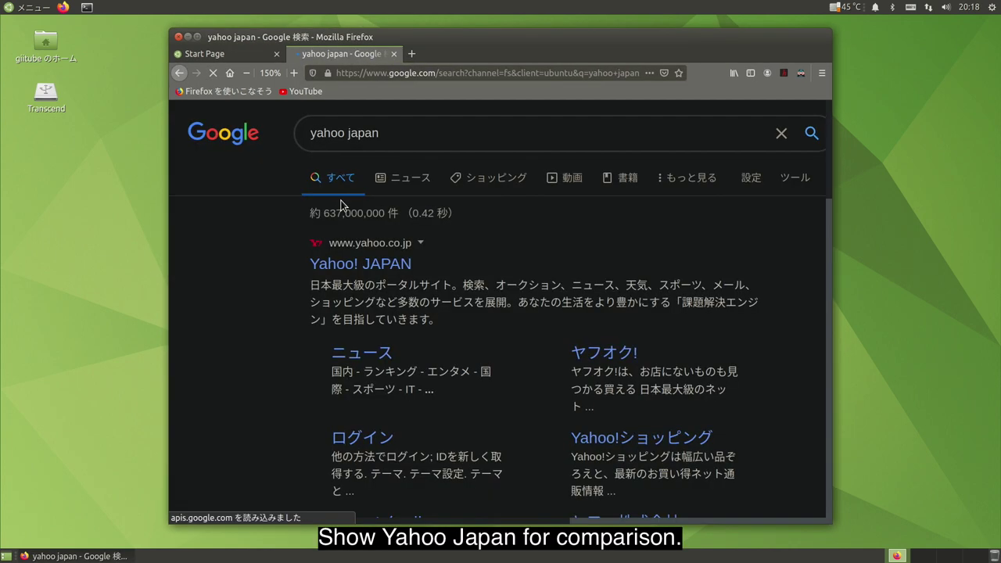
{"action": "left_click", "coordinate": [366, 266]}
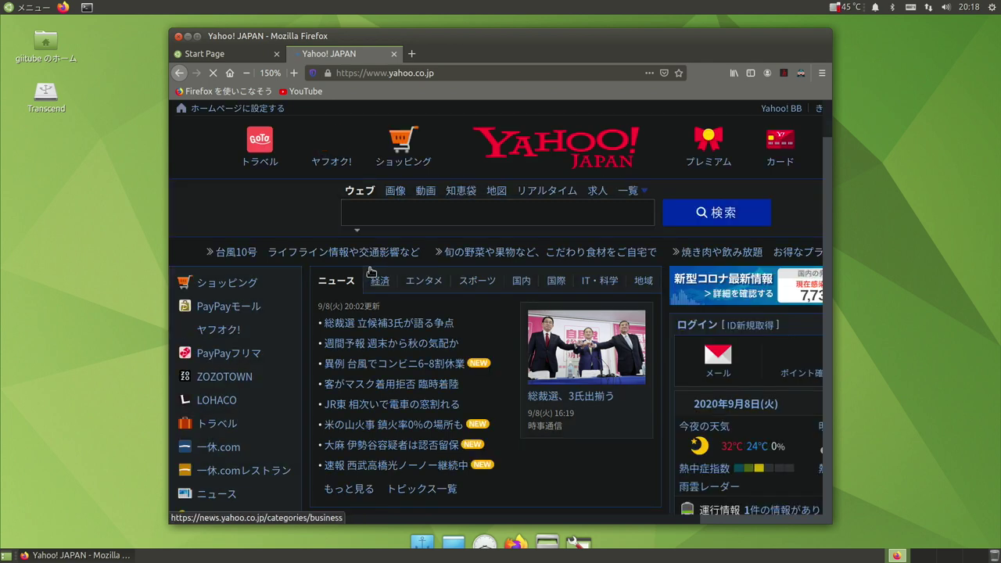
{"action": "left_click", "coordinate": [800, 74]}
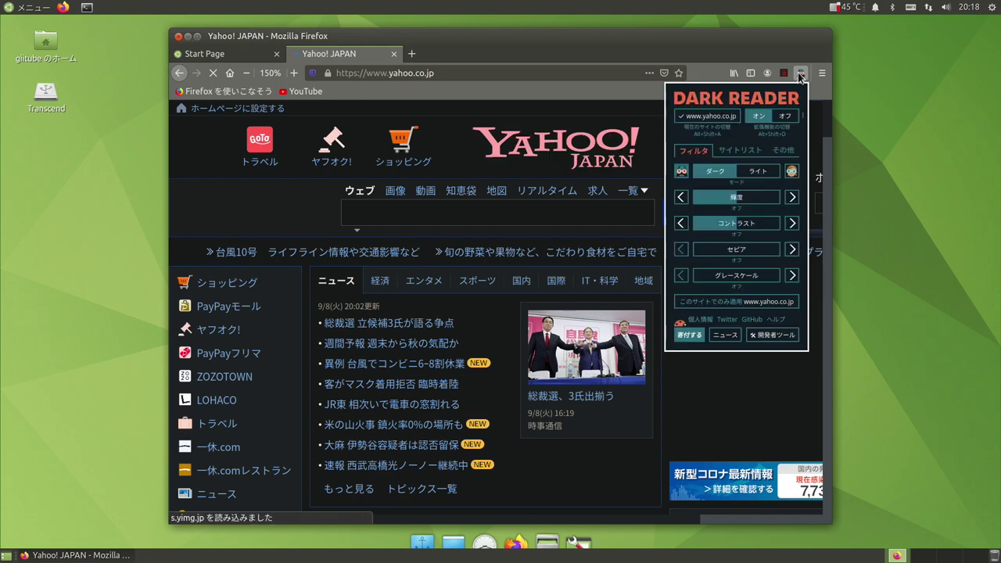
{"action": "left_click", "coordinate": [782, 118]}
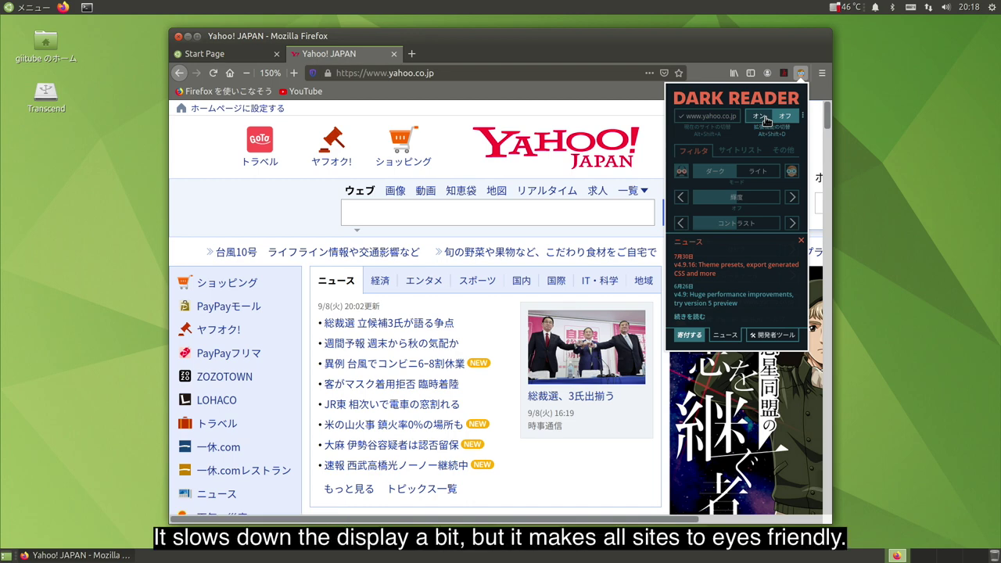
{"action": "left_click", "coordinate": [765, 117]}
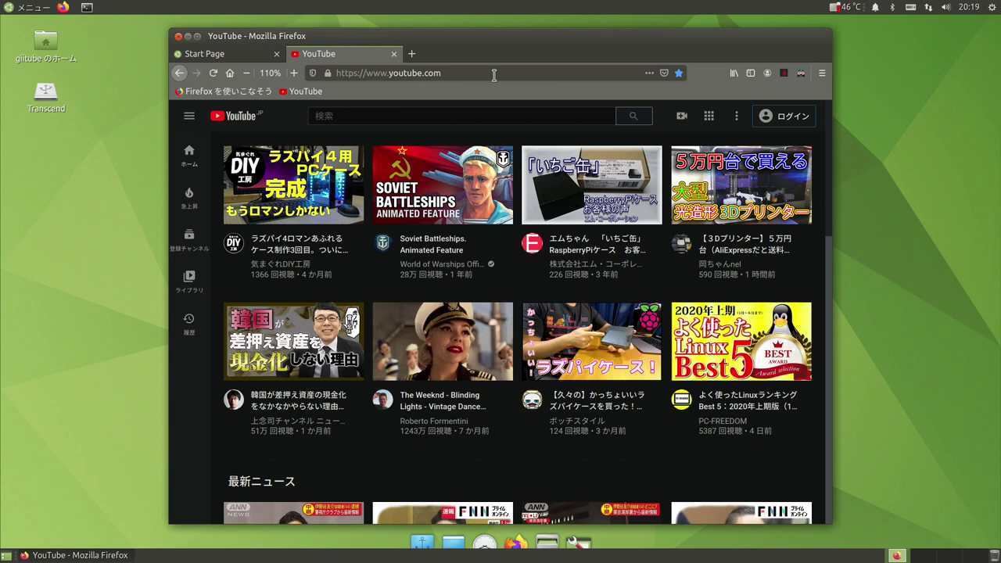
{"action": "left_click", "coordinate": [800, 74]}
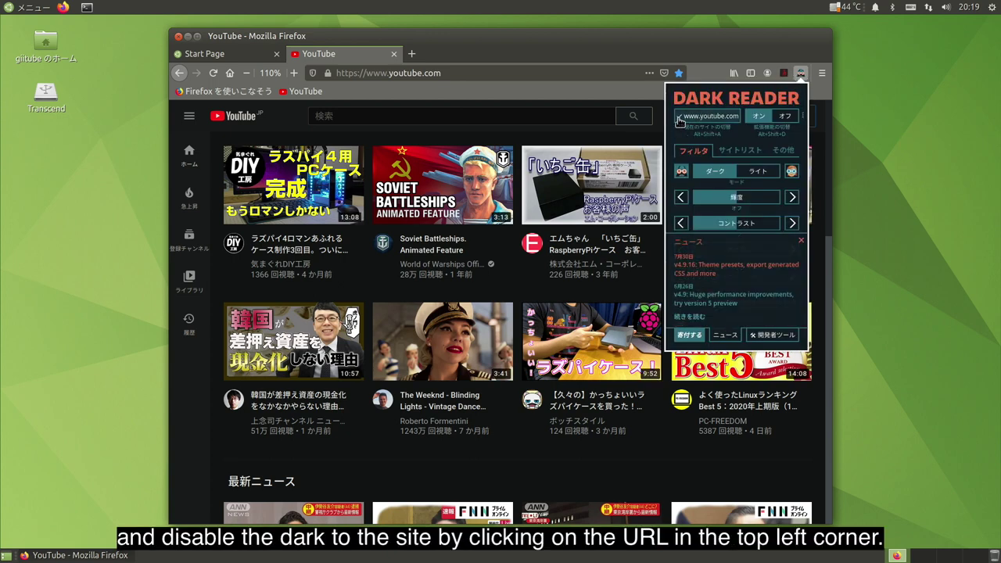
{"action": "left_click", "coordinate": [679, 120]}
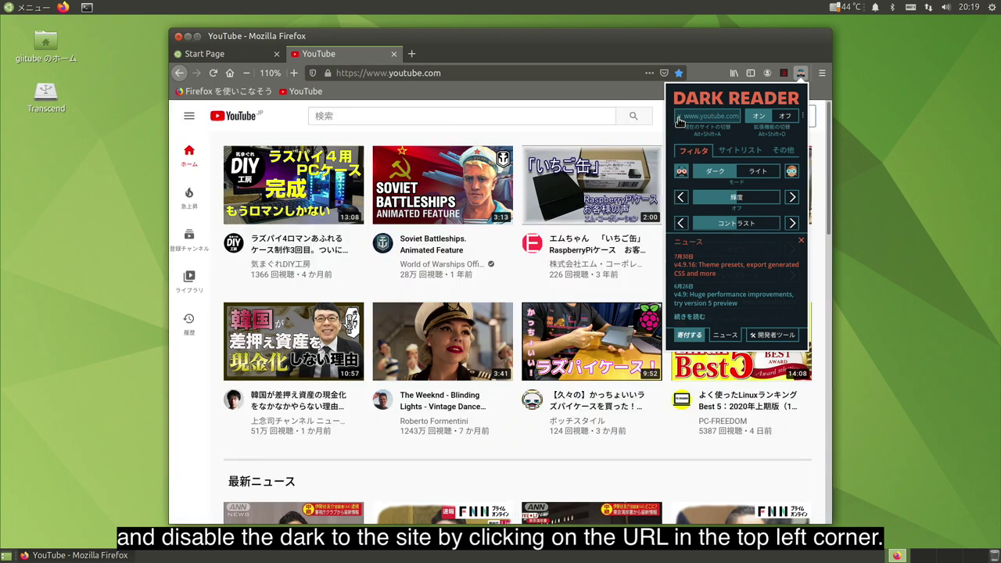